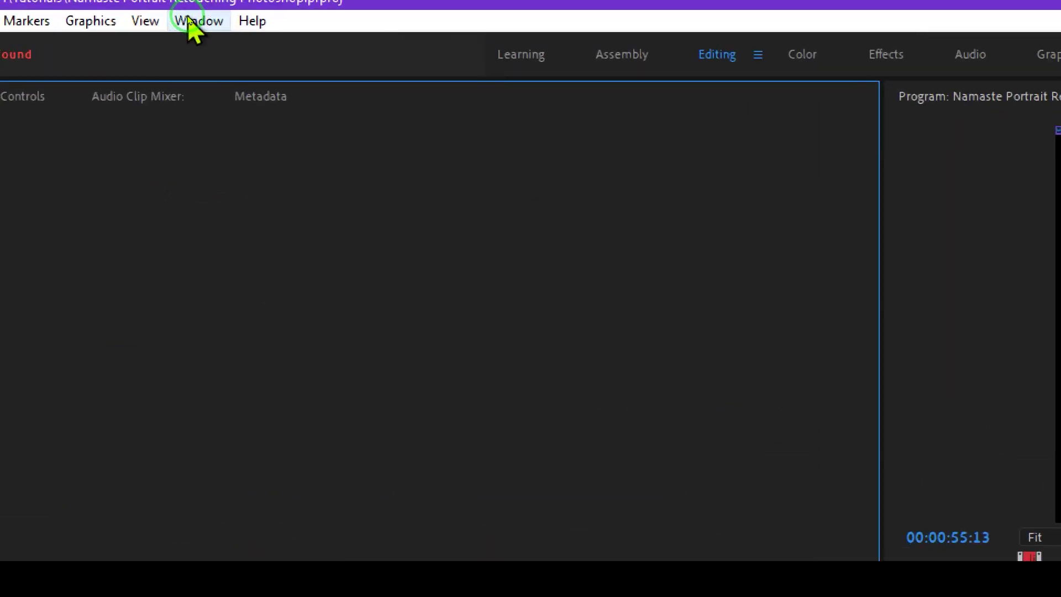
Step: Switch to the All Panels workspace
left_click(196, 20)
left_click(210, 29)
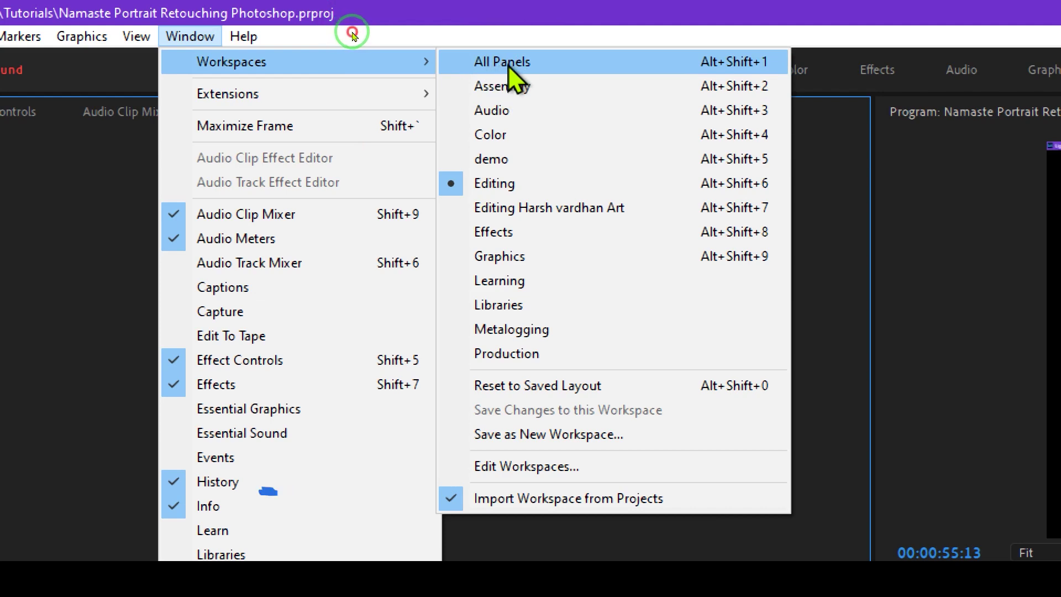
left_click(508, 63)
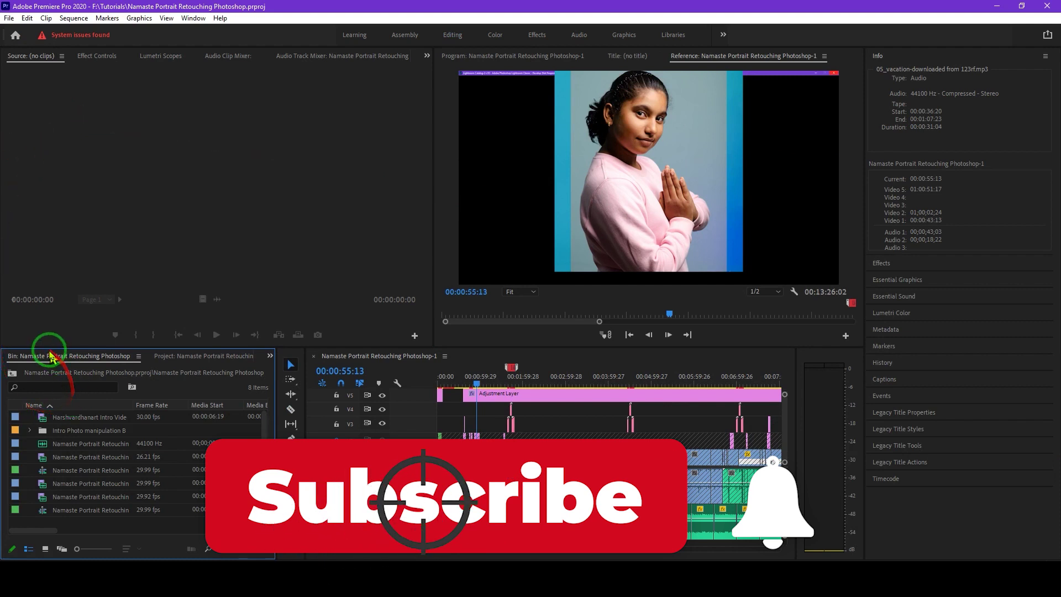
Step: Show the Project panel and go through the Effect Controls, Lumetri Scopes and Audio Clip Mixer panels
left_click(166, 358)
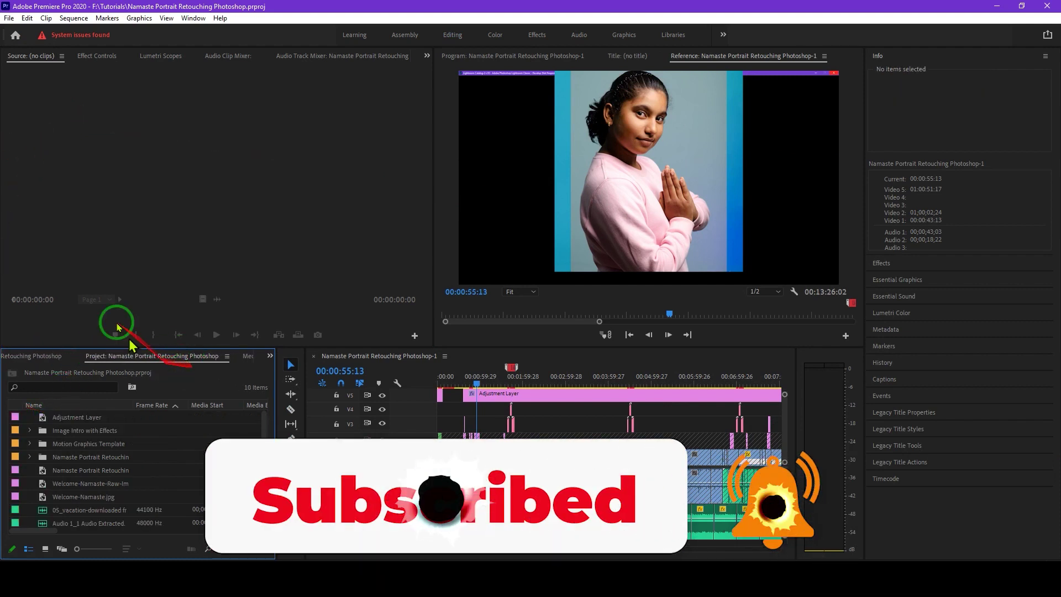
left_click(97, 55)
left_click(152, 56)
left_click(255, 56)
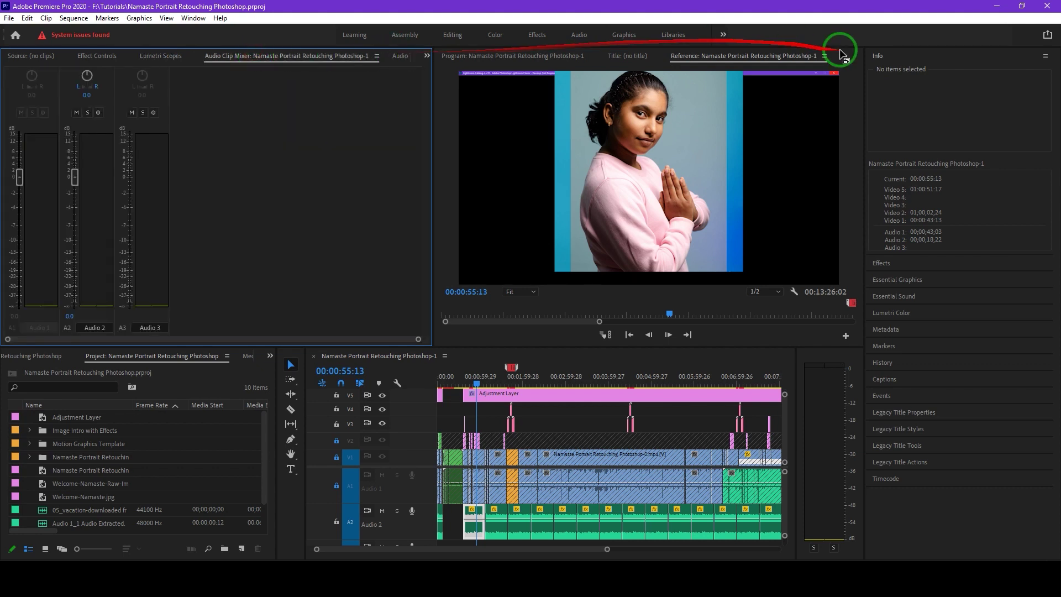
left_click_drag(876, 81, 630, 67)
mouse_move(506, 51)
left_mouse_down()
mouse_move(464, 392)
mouse_move(751, 467)
mouse_move(943, 434)
mouse_move(911, 315)
mouse_move(910, 417)
mouse_move(910, 284)
left_mouse_up()
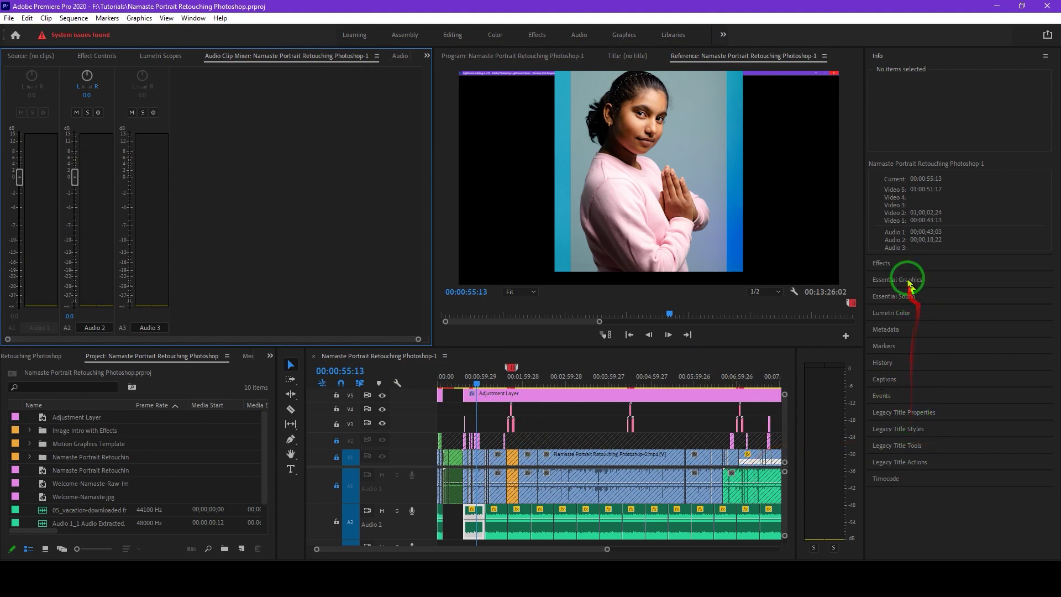
Step: Expand the stacked Effects, Essential Graphics and Essential Sound panels one after another to view their contents
left_click(884, 262)
left_click(914, 186)
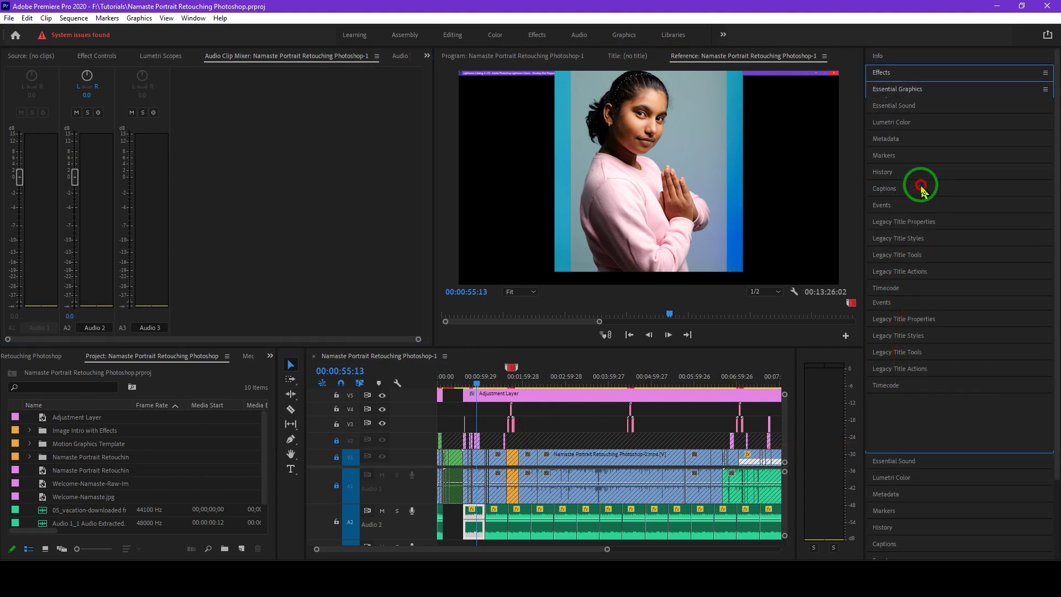
left_click(903, 462)
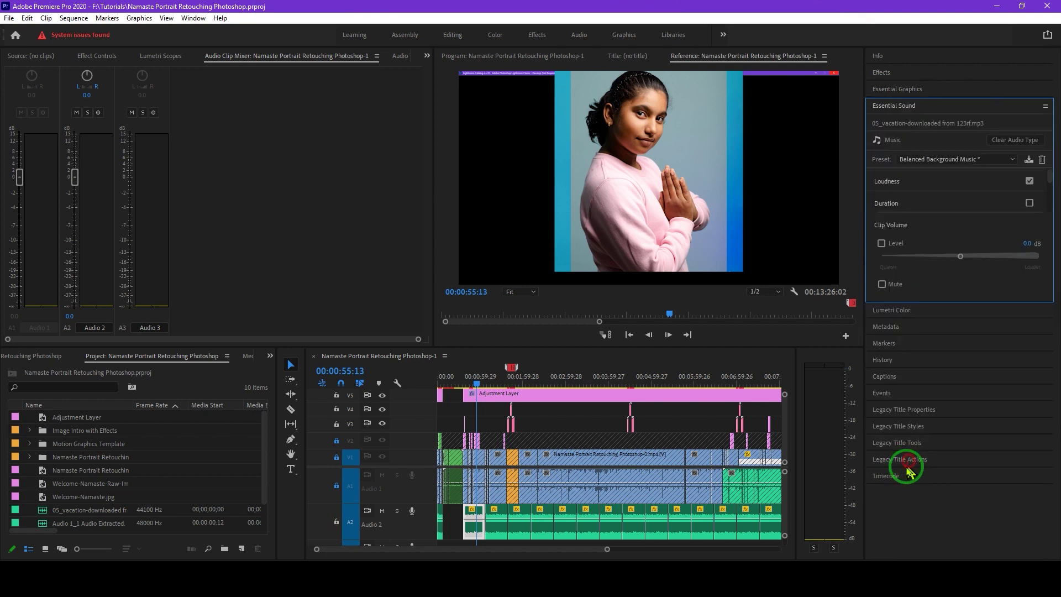
Step: Switch to the Assembly workspace
left_click(192, 18)
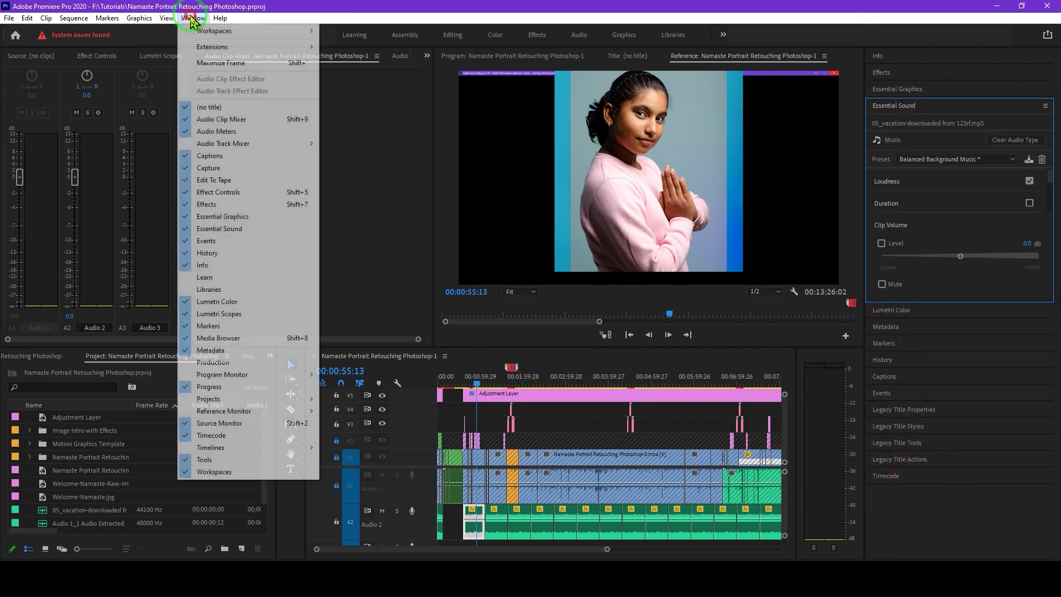
left_click(245, 33)
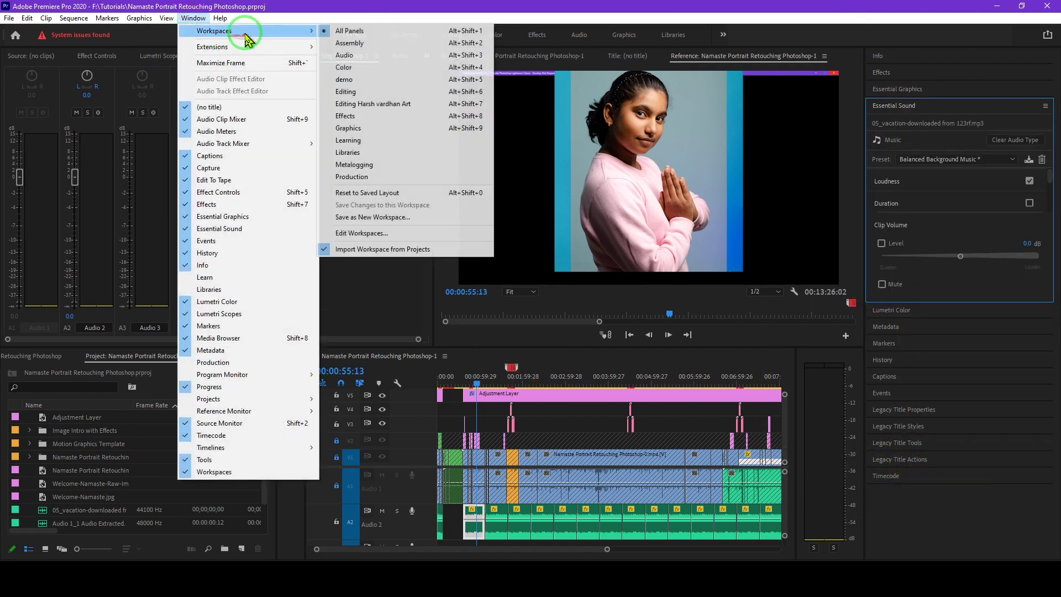
left_click(365, 43)
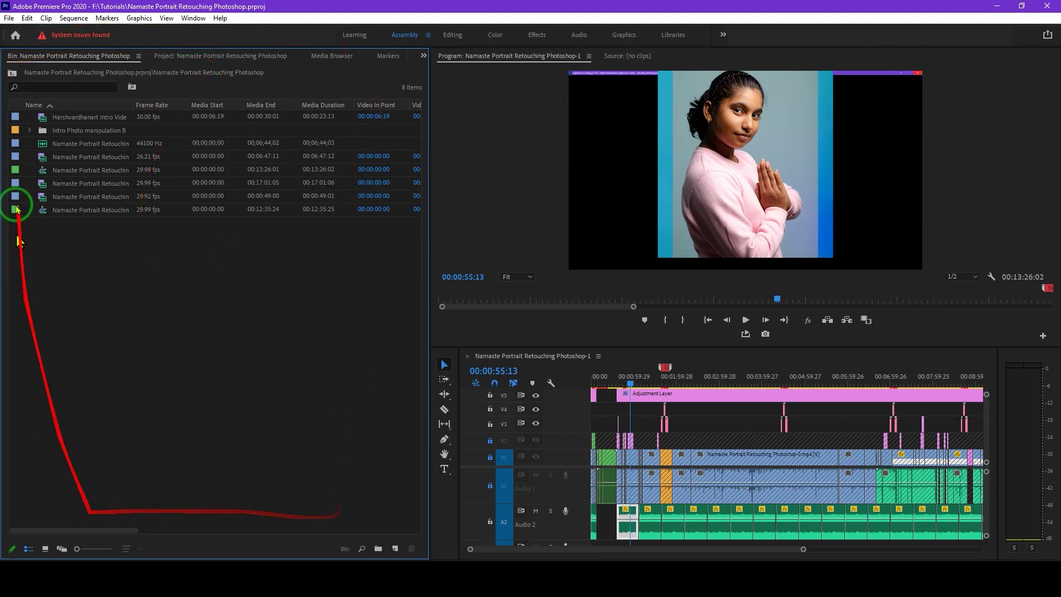
Step: View the Project panel, return to the bin, and move the sequence playhead to 00:03:12:04
left_click(229, 55)
left_click(64, 56)
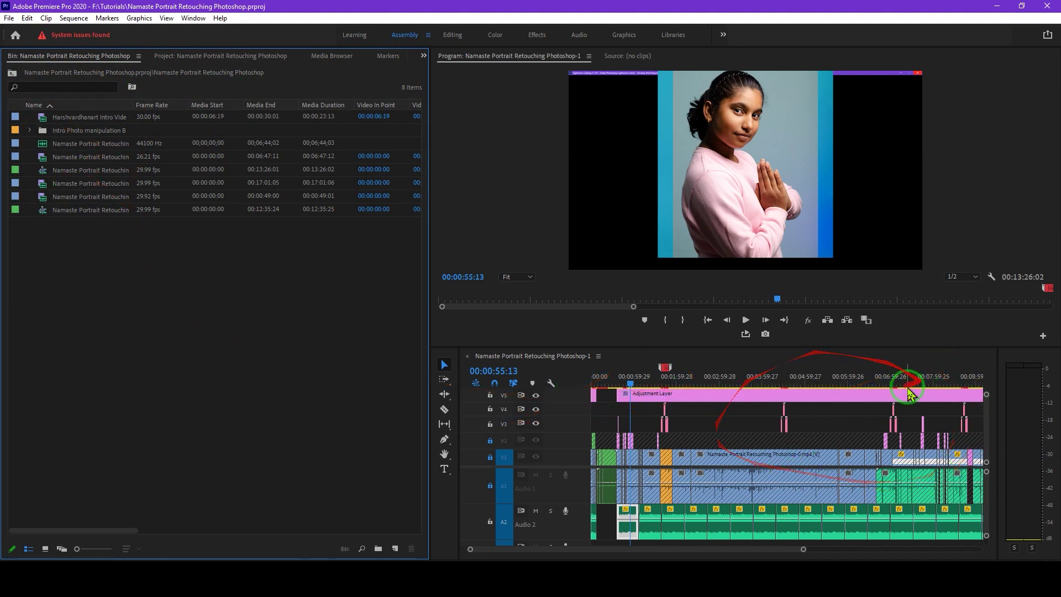
left_click_drag(706, 373, 728, 372)
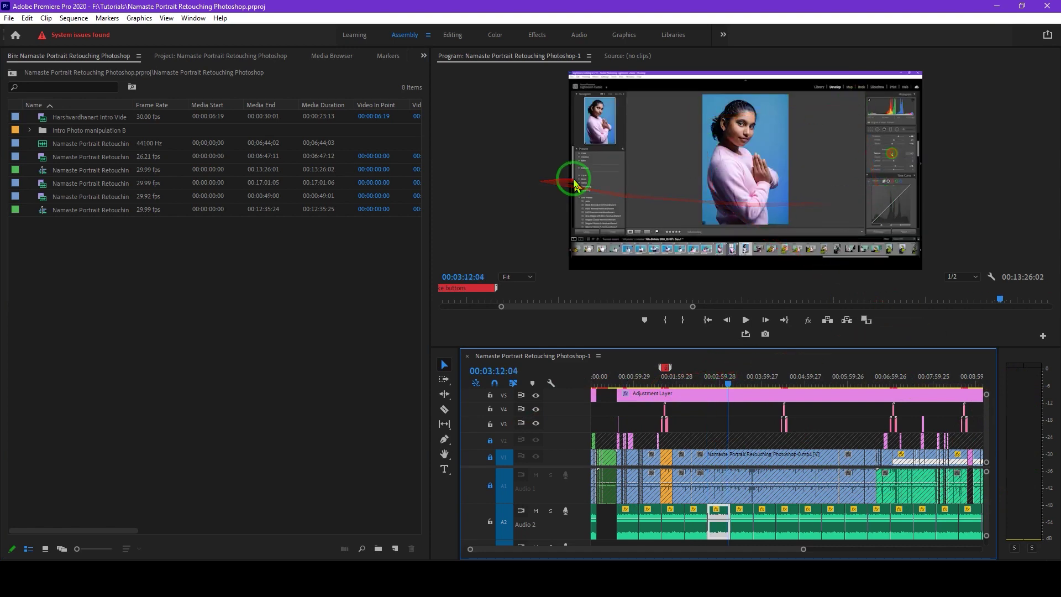
Step: Change to the Audio workspace and look over its audio clip mixer
left_click(203, 22)
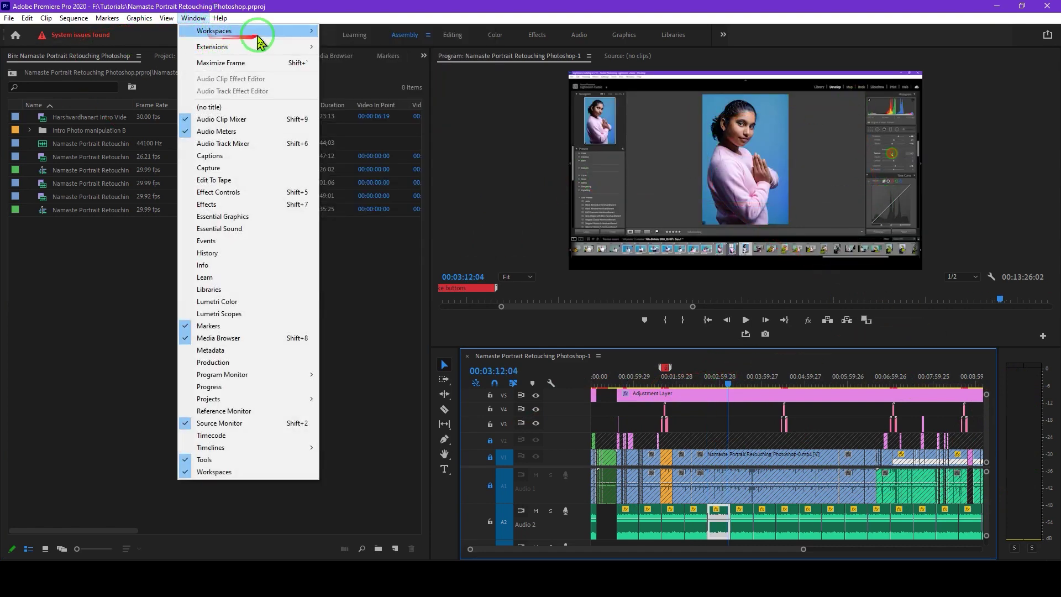
mouse_move(248, 31)
left_click(357, 56)
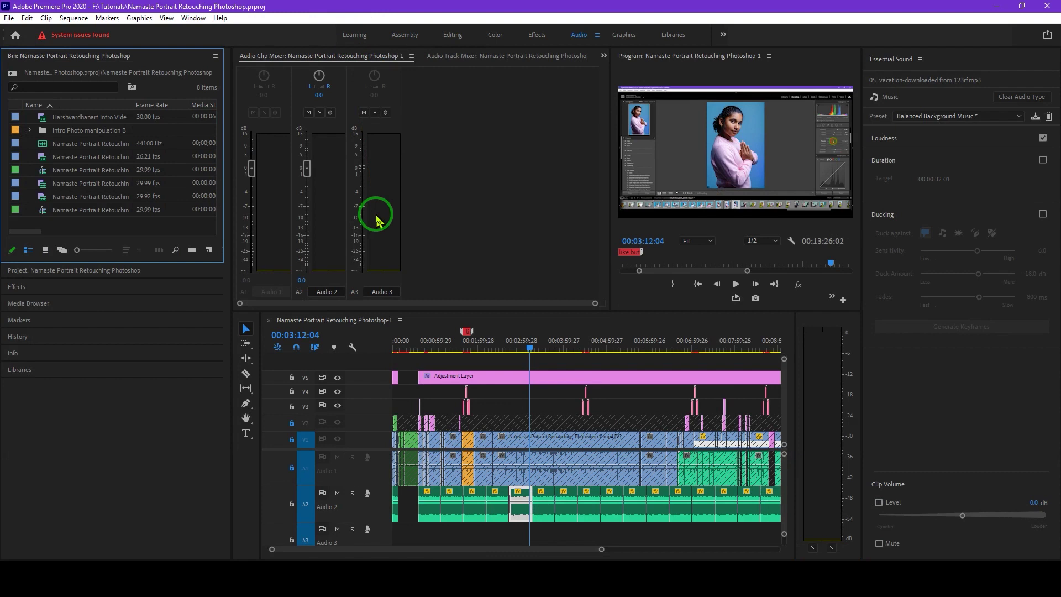
mouse_move(378, 220)
left_mouse_down()
mouse_move(332, 231)
mouse_move(271, 113)
mouse_move(360, 138)
mouse_move(357, 269)
mouse_move(352, 248)
mouse_move(384, 231)
left_mouse_up()
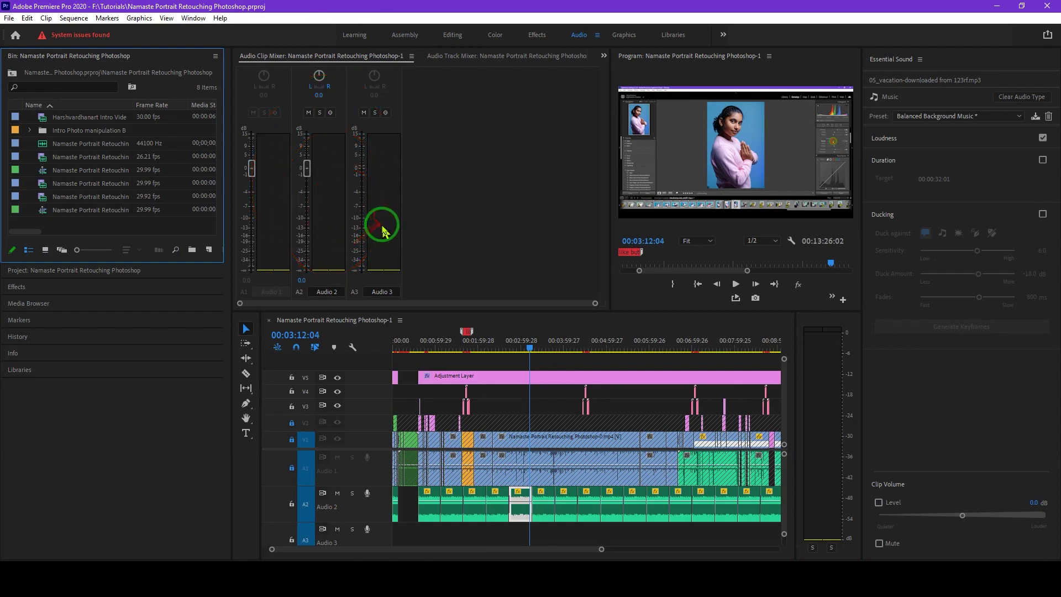
Step: Change to the Color workspace and look over its program monitor, Lumetri Color panel and timeline
left_click(193, 18)
mouse_move(248, 33)
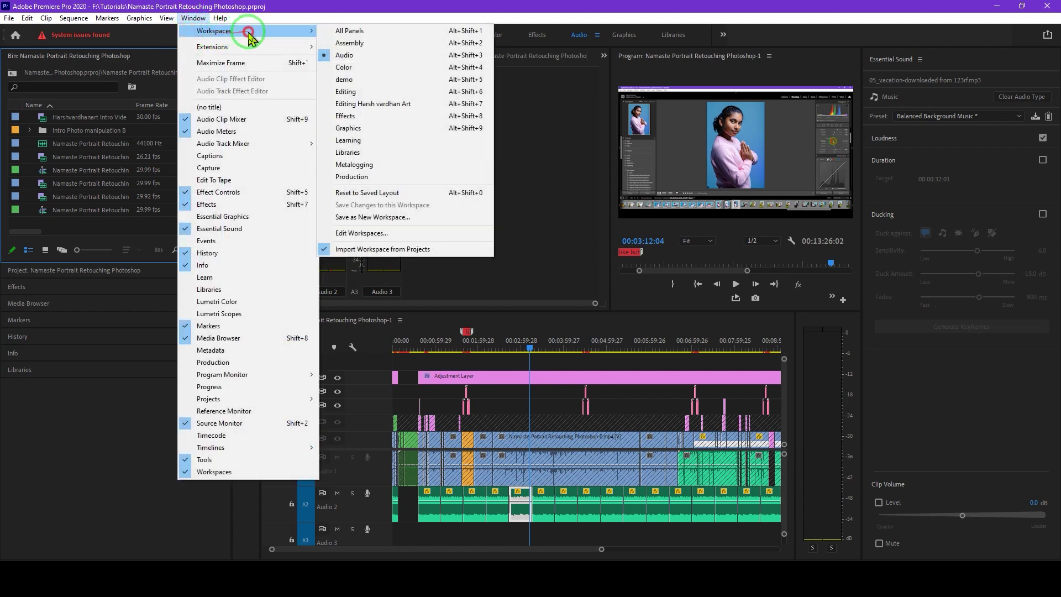
left_click(345, 55)
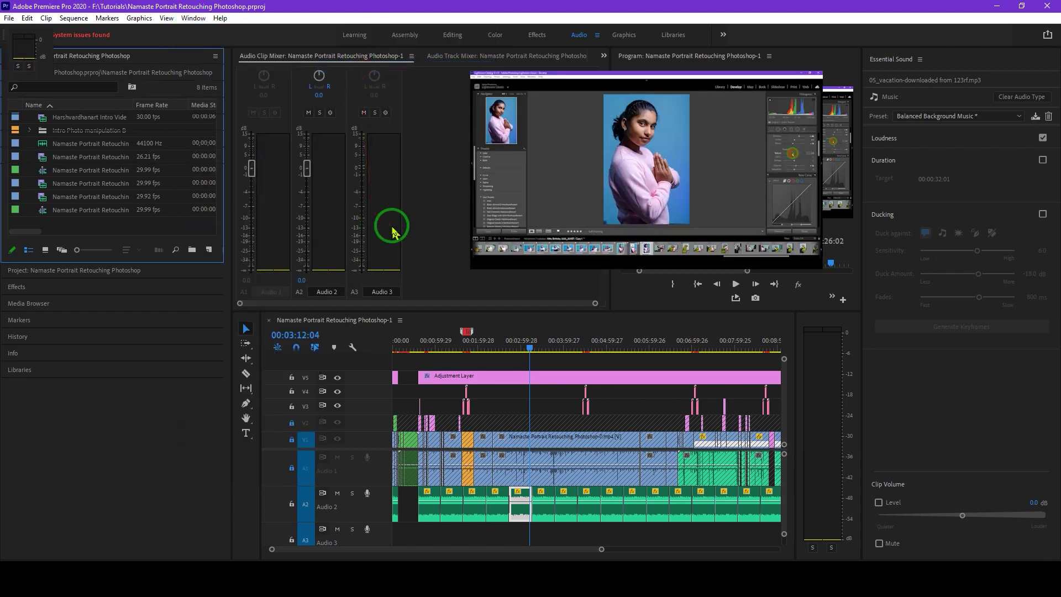
key("alt+shift+4")
left_click_drag(421, 184, 521, 189)
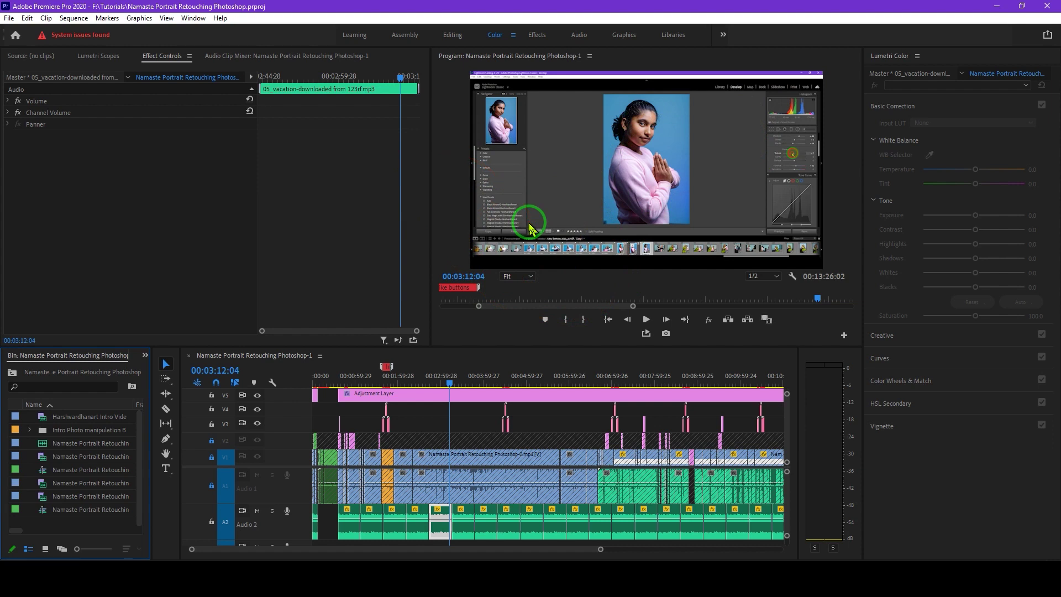
left_click_drag(663, 171, 805, 106)
mouse_move(889, 56)
left_mouse_down()
mouse_move(967, 148)
mouse_move(559, 426)
left_mouse_up()
left_click_drag(400, 454, 445, 420)
Step: Unlock video track V1 and reset the Lumetri basic correction of the Namaste Portrait Retouching Photoshop-0.mp4 clip at the playhead
left_click(211, 457)
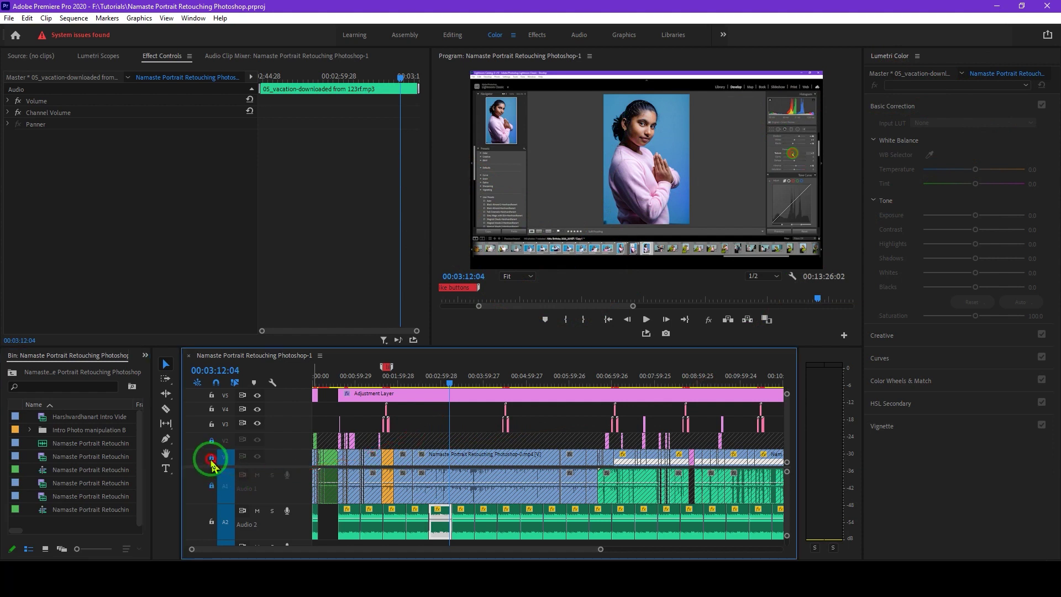
left_click(446, 455)
mouse_move(818, 224)
left_mouse_down()
mouse_move(900, 130)
mouse_move(960, 154)
mouse_move(967, 206)
mouse_move(971, 170)
mouse_move(989, 169)
mouse_move(976, 171)
mouse_move(981, 180)
left_mouse_up()
mouse_move(976, 288)
left_mouse_down()
mouse_move(835, 167)
mouse_move(476, 357)
mouse_move(514, 403)
mouse_move(647, 239)
mouse_move(1017, 120)
mouse_move(1013, 192)
mouse_move(978, 180)
mouse_move(986, 223)
mouse_move(975, 314)
left_mouse_up()
left_click(972, 303)
Step: Switch to the Editing workspace
left_click(194, 18)
mouse_move(276, 47)
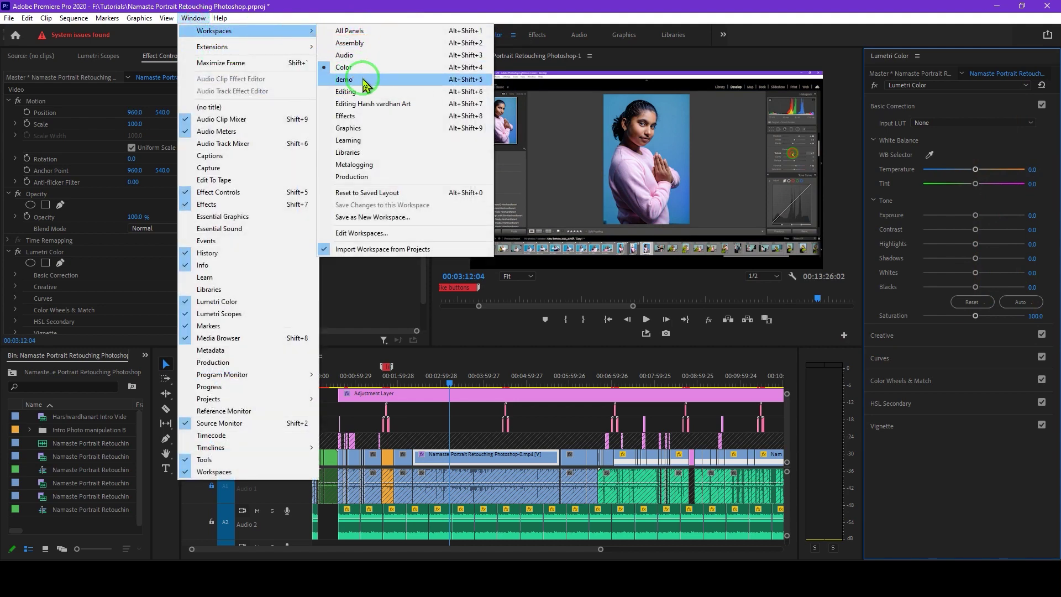
left_click(362, 93)
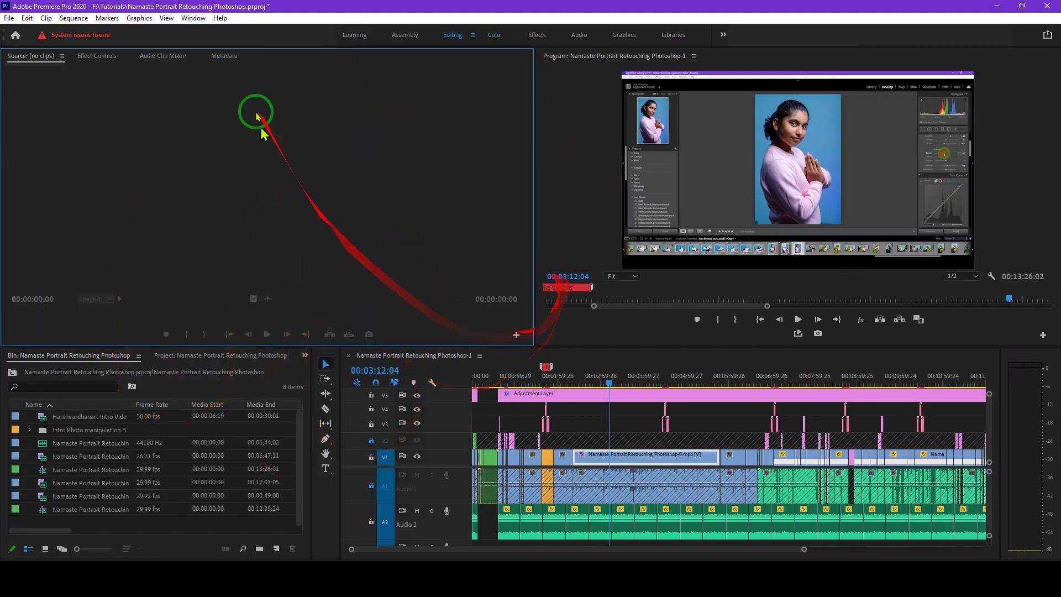
left_click(194, 17)
mouse_move(208, 31)
key("Escape")
key("Escape")
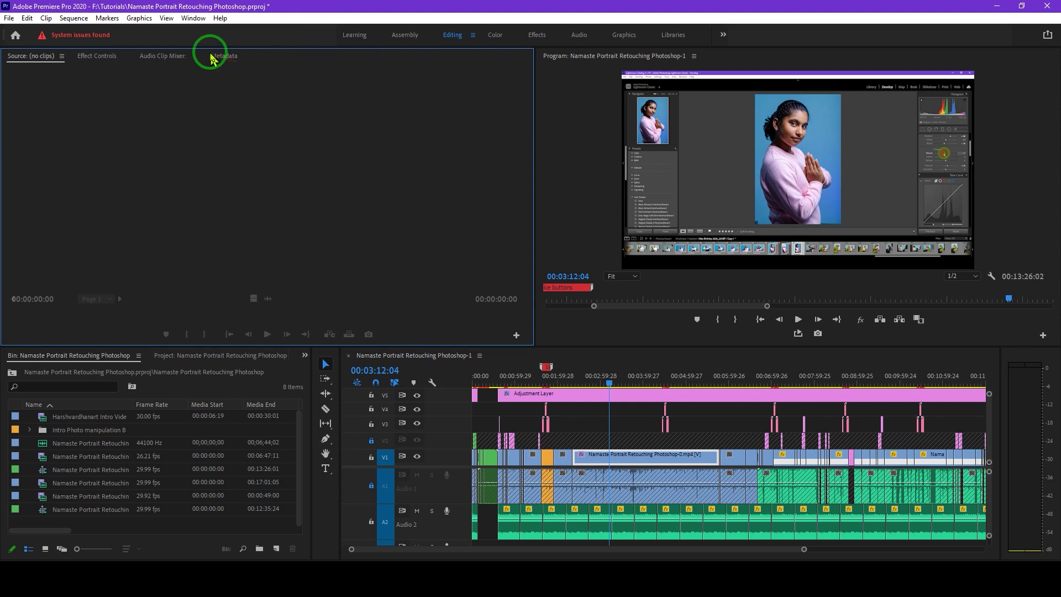
Step: Switch to the Assembly workspace and from there to the Audio workspace
left_click(194, 18)
mouse_move(223, 34)
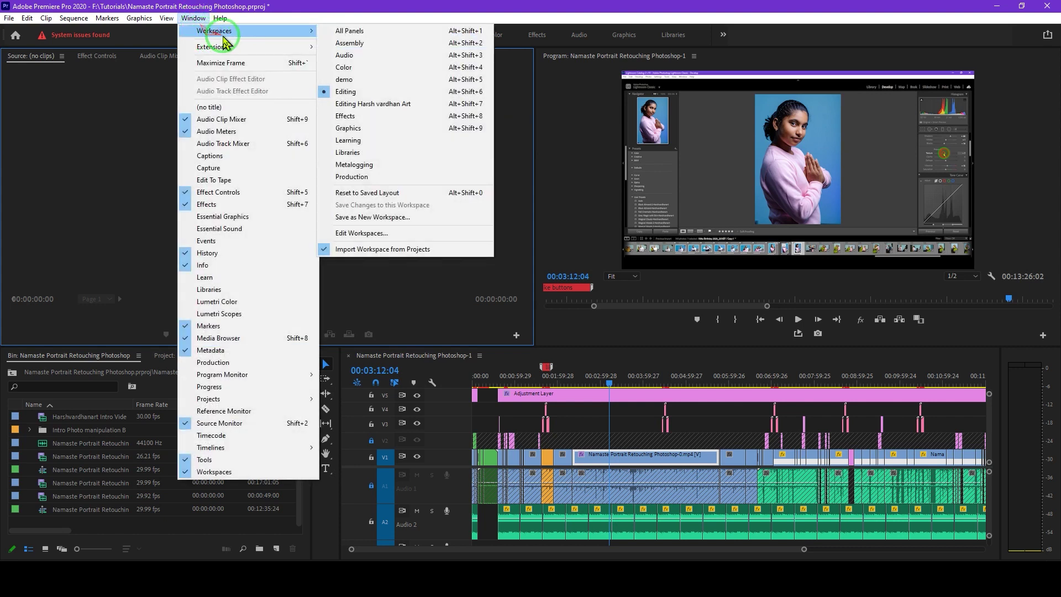
left_click(350, 48)
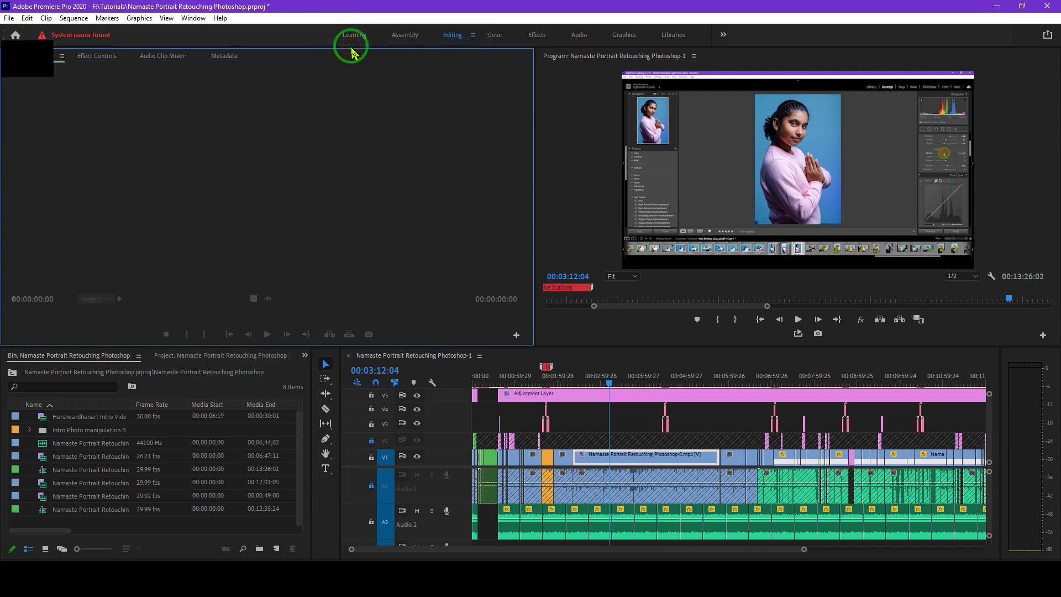
left_click(194, 19)
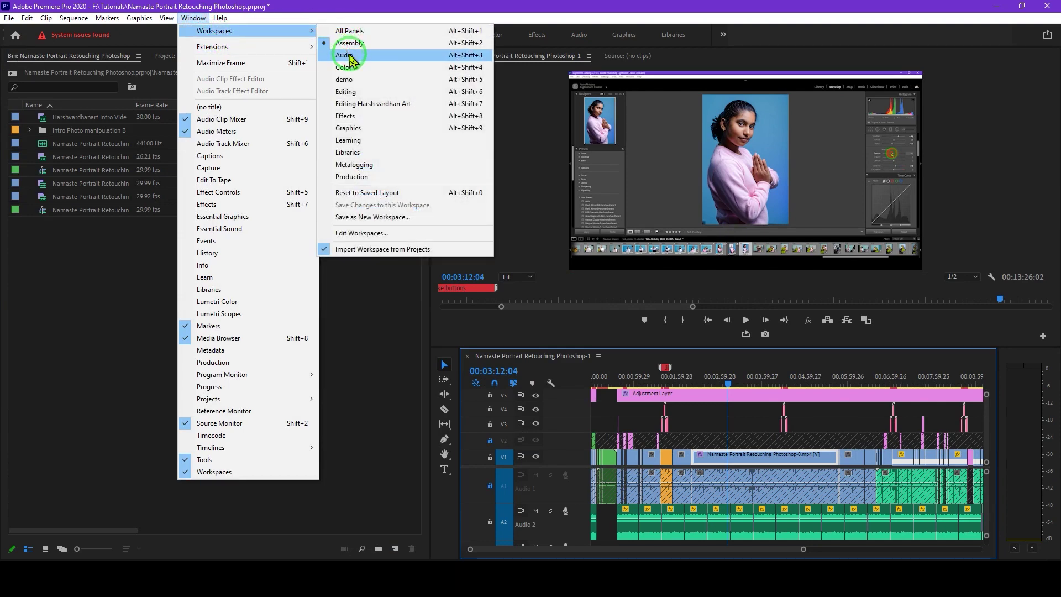
left_click(349, 56)
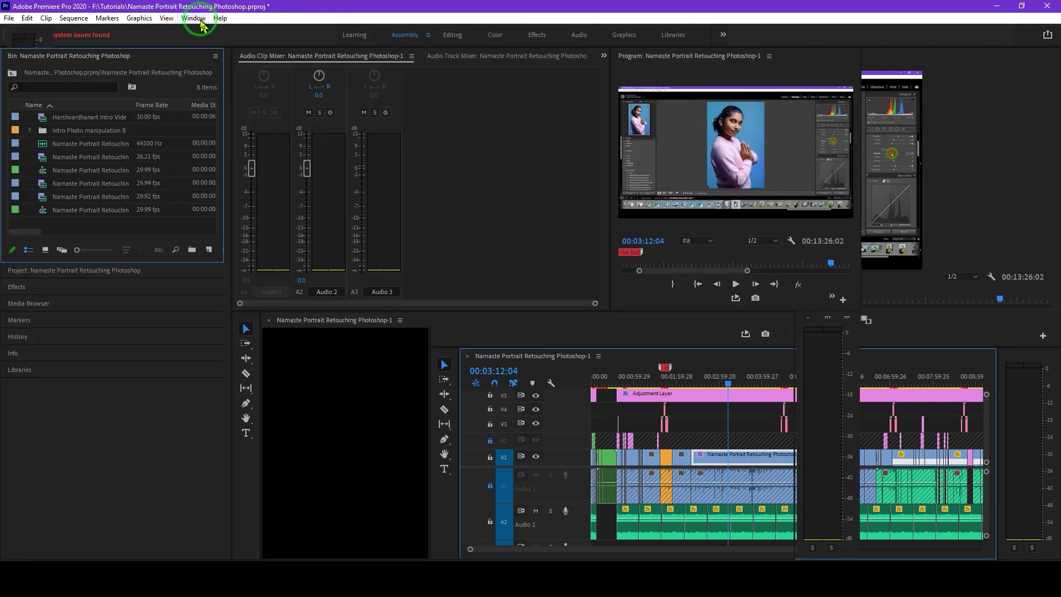
Step: Switch from the Audio workspace to the Graphics workspace
left_click(199, 20)
mouse_move(254, 31)
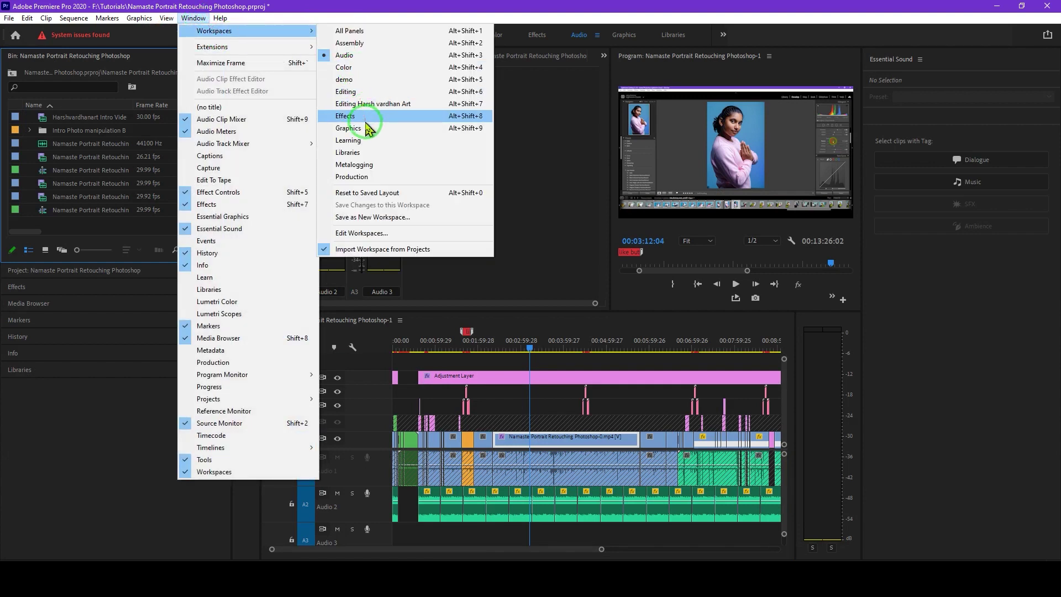
left_click(384, 134)
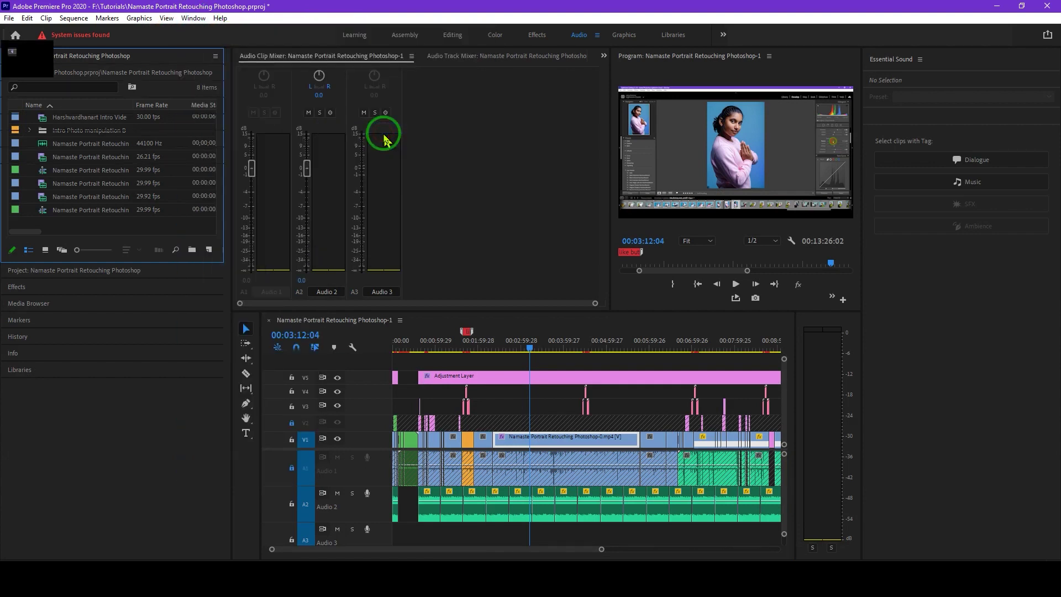
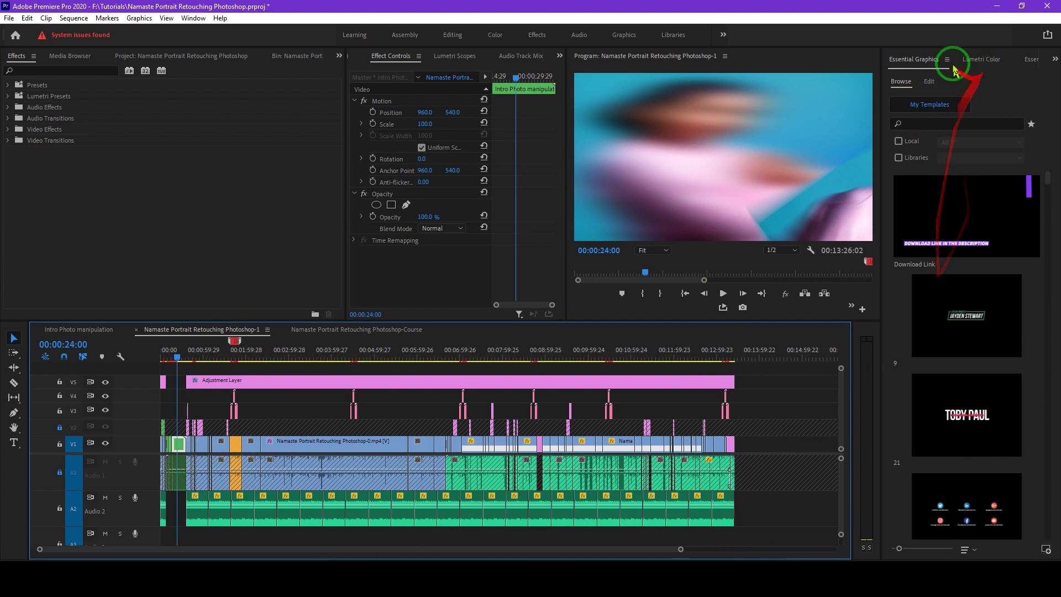
Step: View the Lumetri Color, Essential Sound, Essential Graphics and Lumetri Scopes panels, moving the playhead to 00:02:04:22
left_click(983, 59)
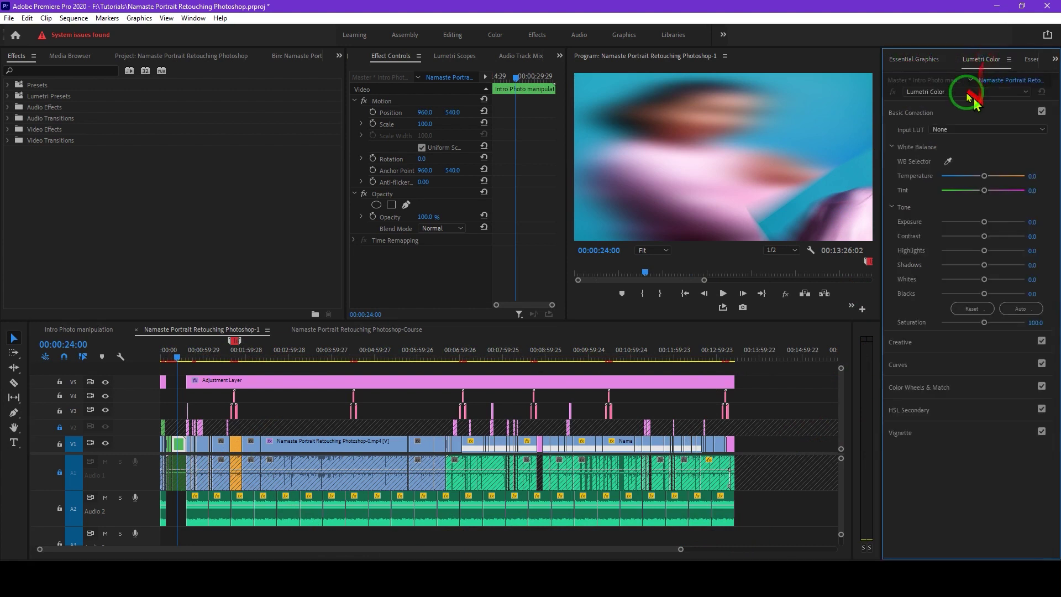
left_click(1031, 60)
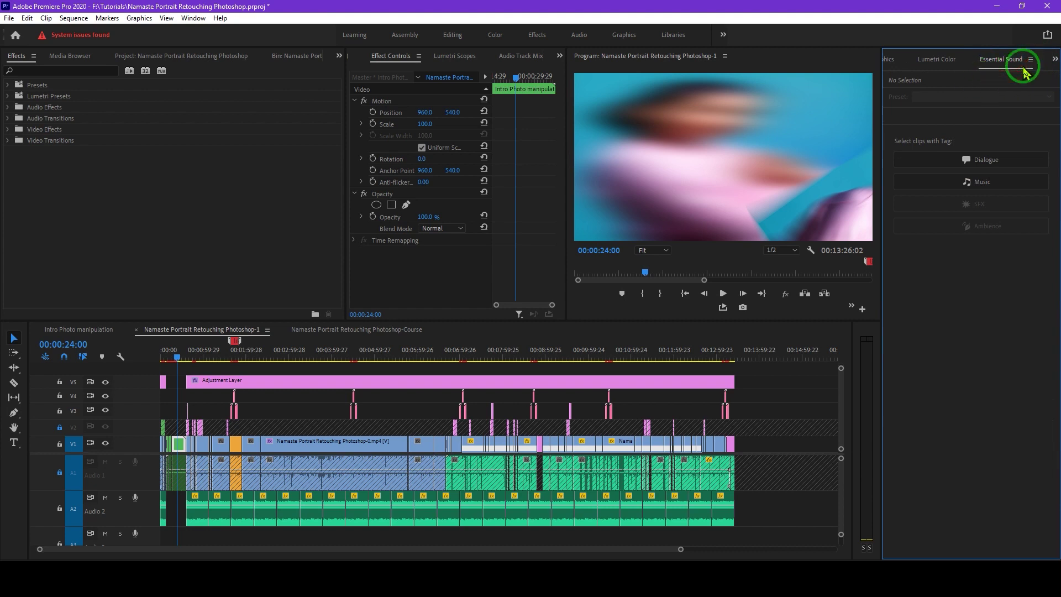
mouse_move(1023, 72)
left_mouse_down()
mouse_move(980, 292)
mouse_move(691, 311)
mouse_move(482, 493)
mouse_move(321, 434)
mouse_move(265, 400)
left_mouse_up()
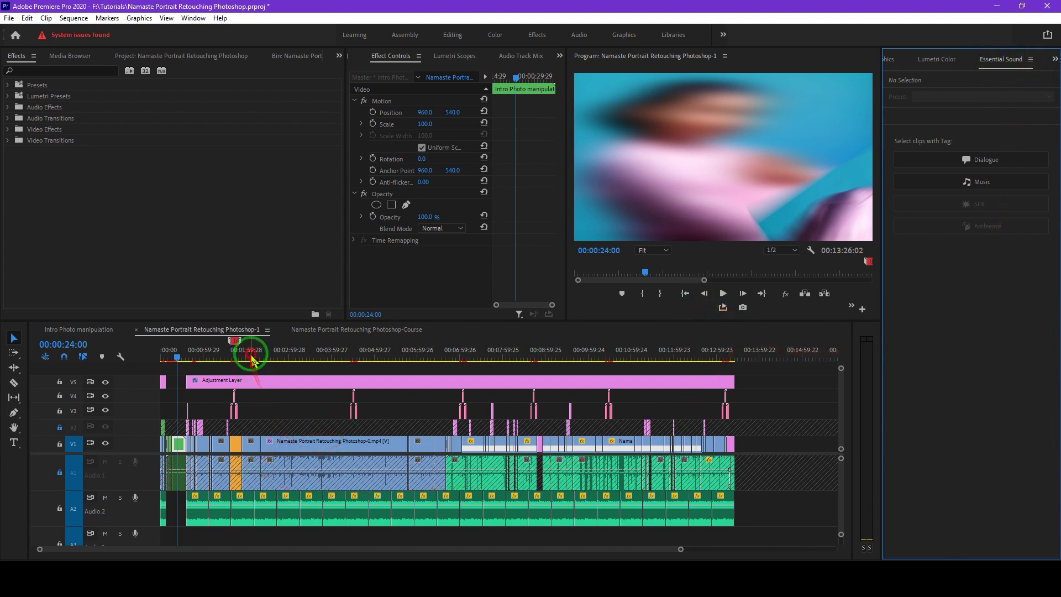
left_click(251, 358)
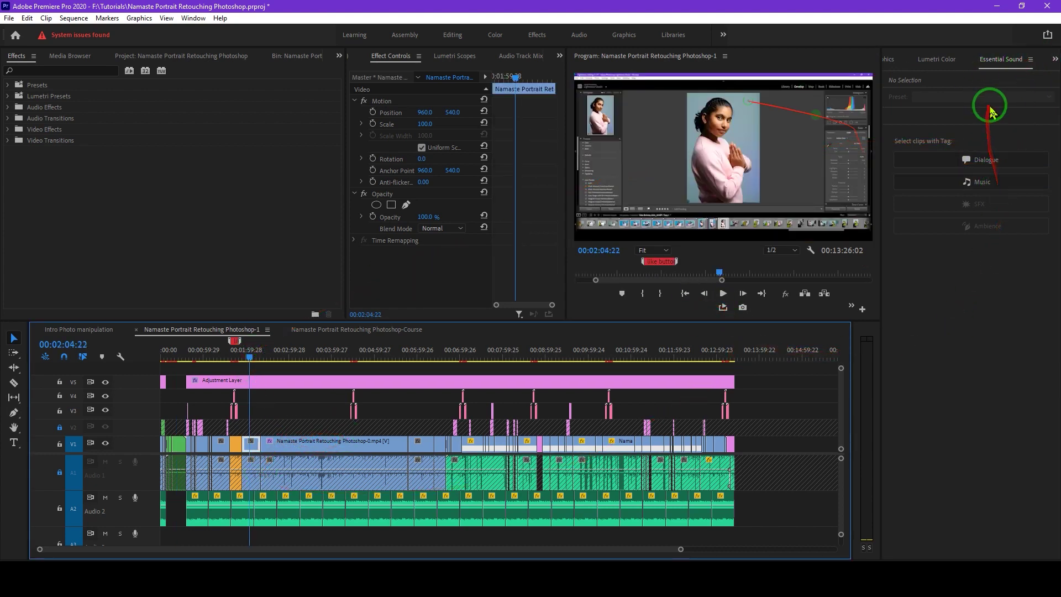
left_click(891, 60)
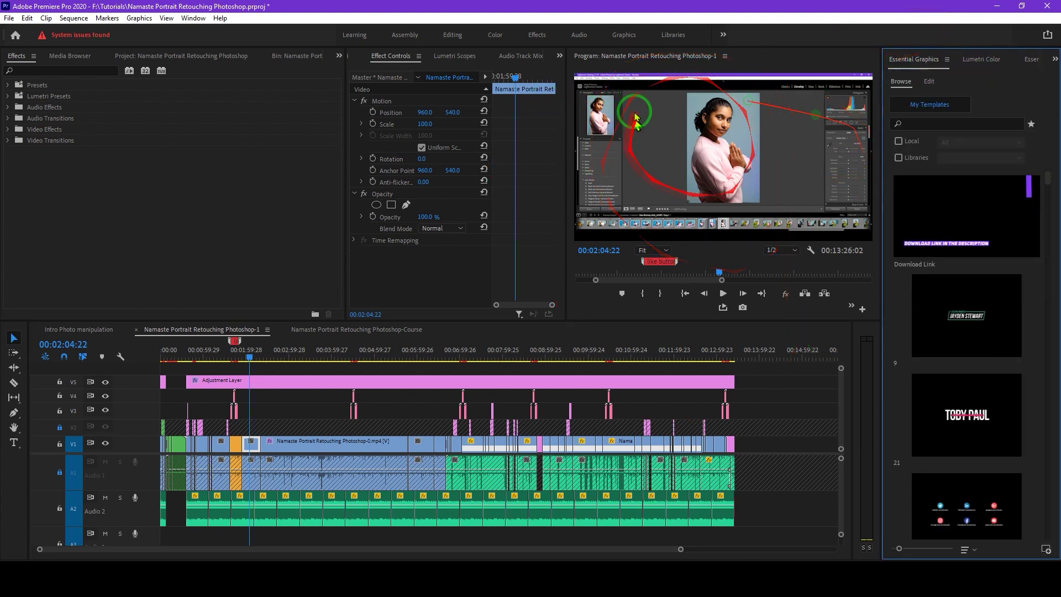
left_click(455, 60)
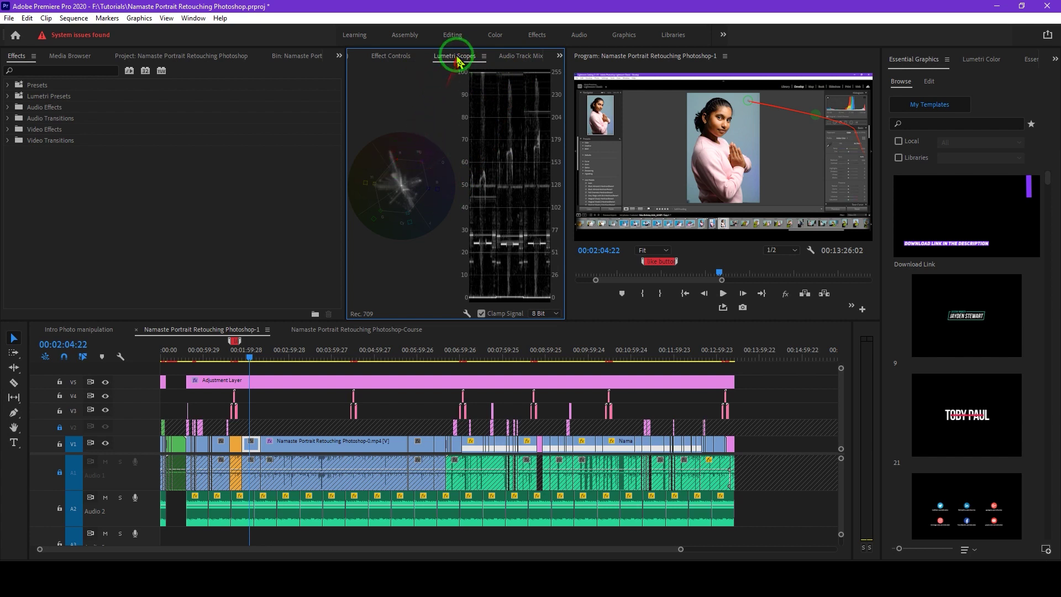
Step: View the Audio Track Mixer, Media Browser, Project and Namaste Portrait Retouching Photoshop bin panels
left_click(499, 57)
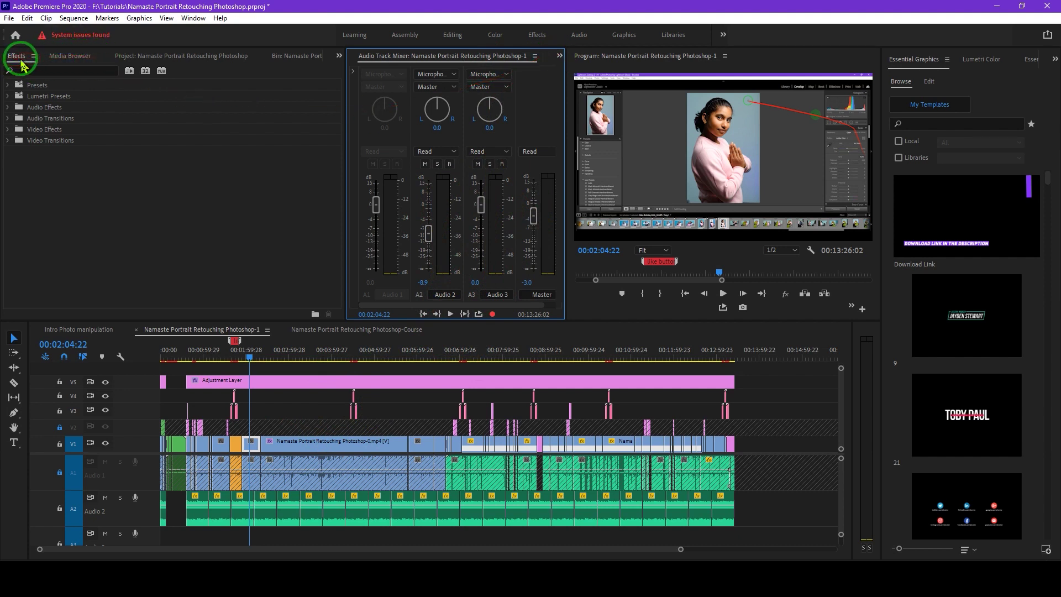
left_click(68, 58)
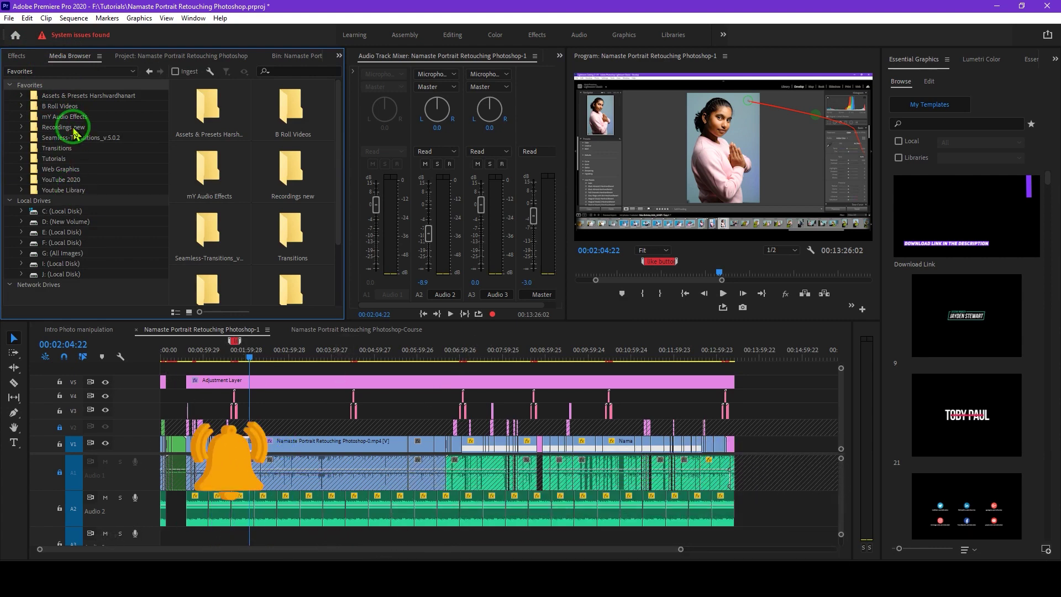
left_click(181, 56)
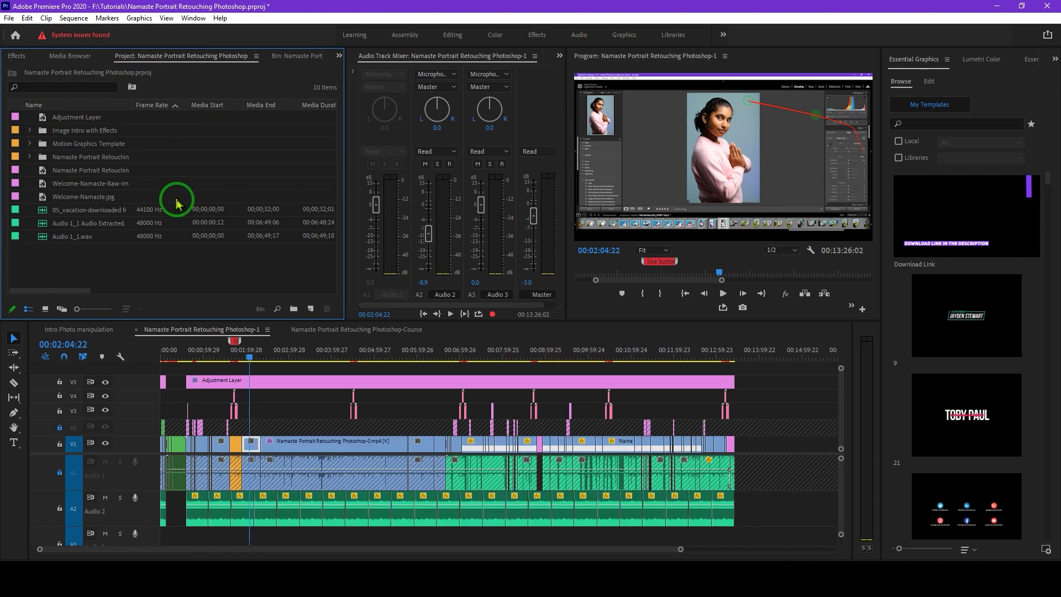
left_click(297, 57)
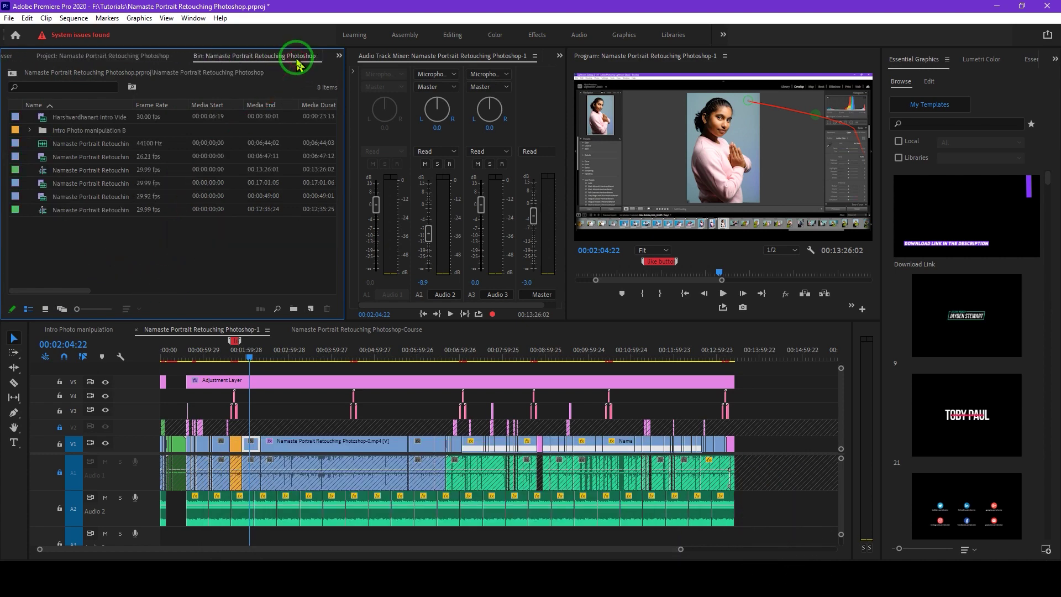
Step: Show the Namaste Portrait Retouching Photoshop-Course sequence in the timeline and then the Intro Photo manipulation sequence, returning focus to the bin
left_click(326, 330)
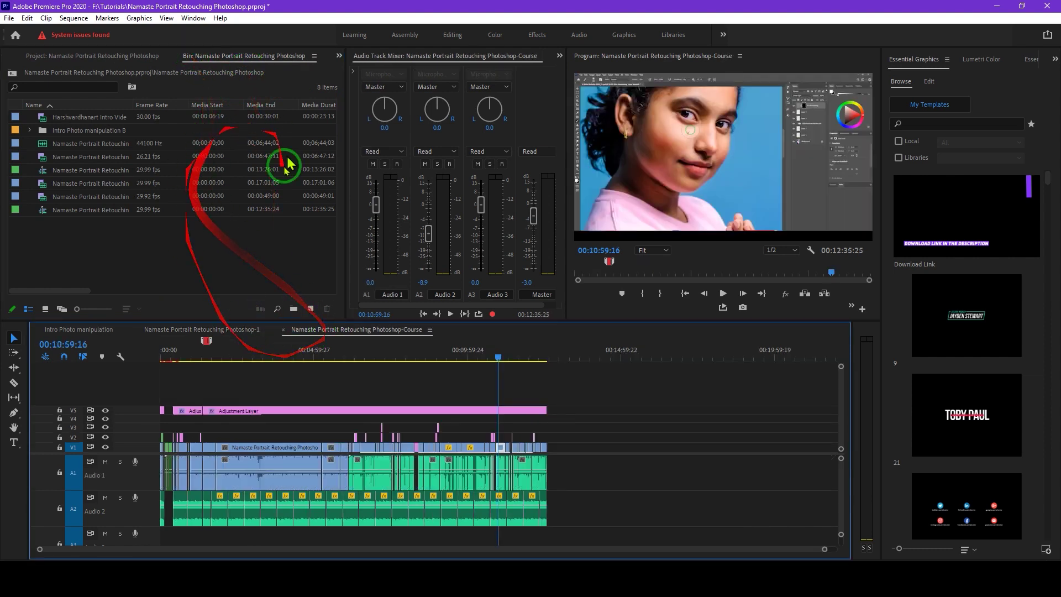
left_click(82, 330)
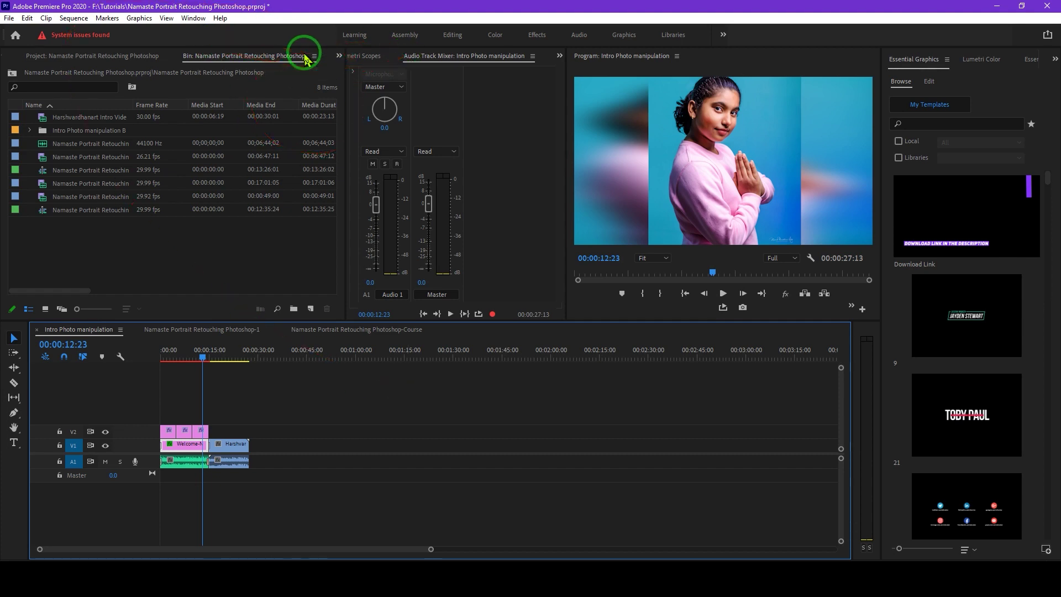
left_click(80, 295)
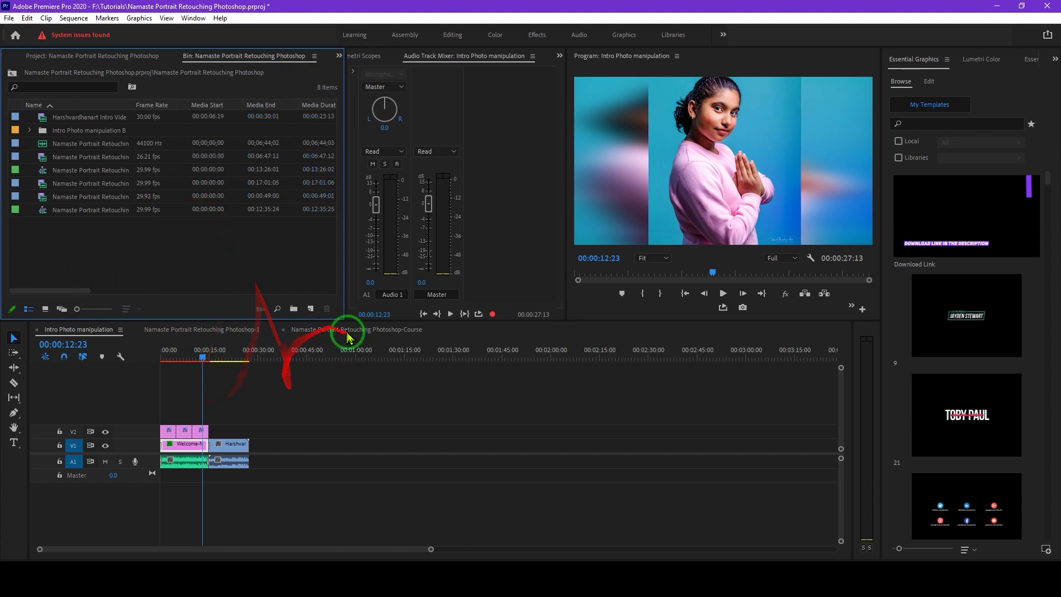
Step: Switch to the Editing workspace and dismiss the CareUEyes break reminder
left_click(193, 19)
mouse_move(237, 34)
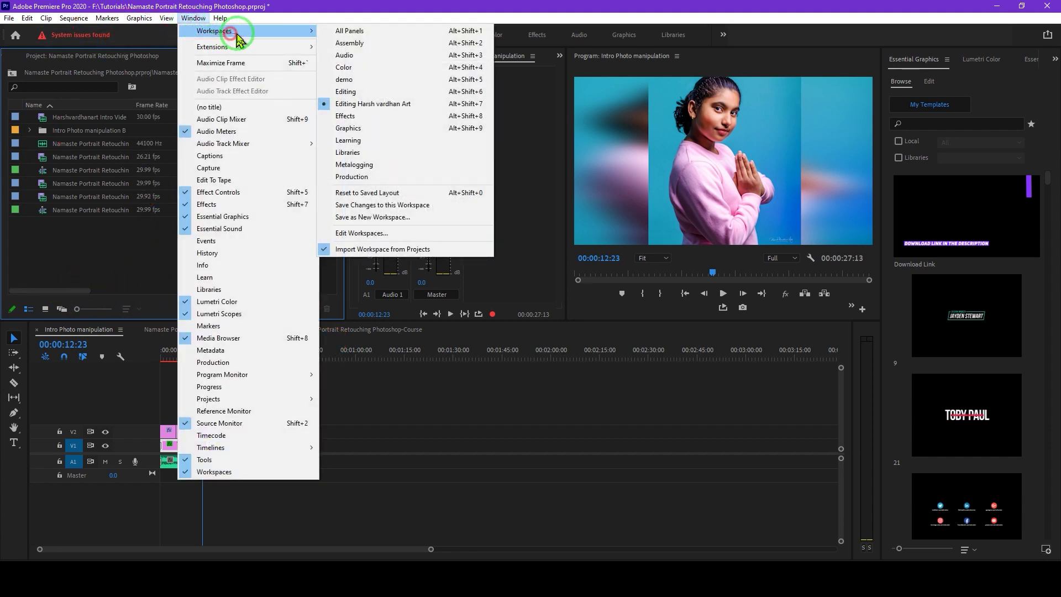
left_click(361, 93)
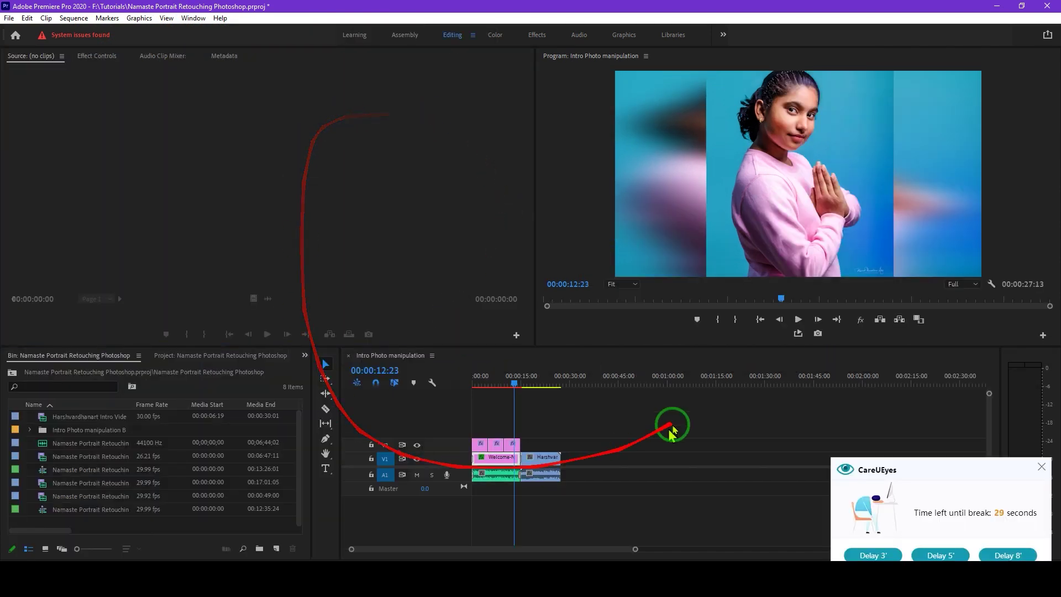
left_click(1042, 467)
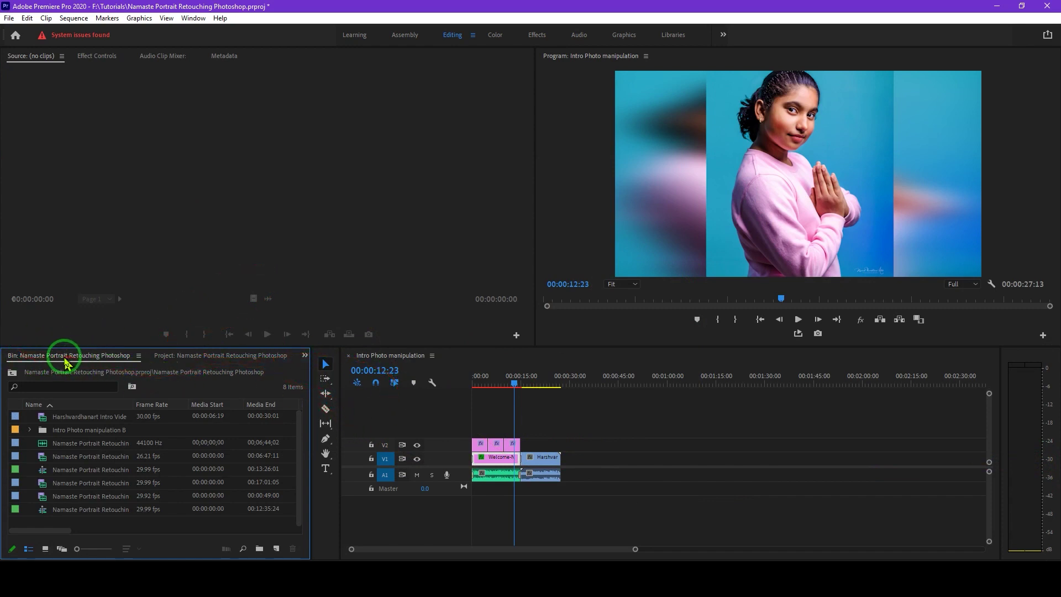
Step: Dock the Bin, Project, Media Browser and Effects panels together in a new group beside the Source monitor
left_click_drag(64, 360, 30, 113)
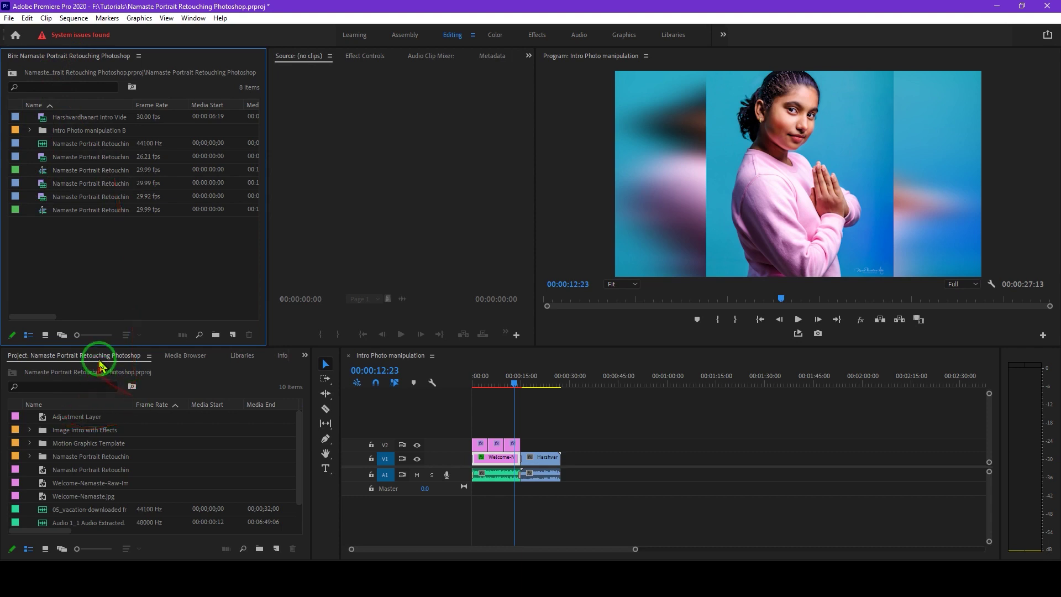
left_click_drag(101, 360, 194, 64)
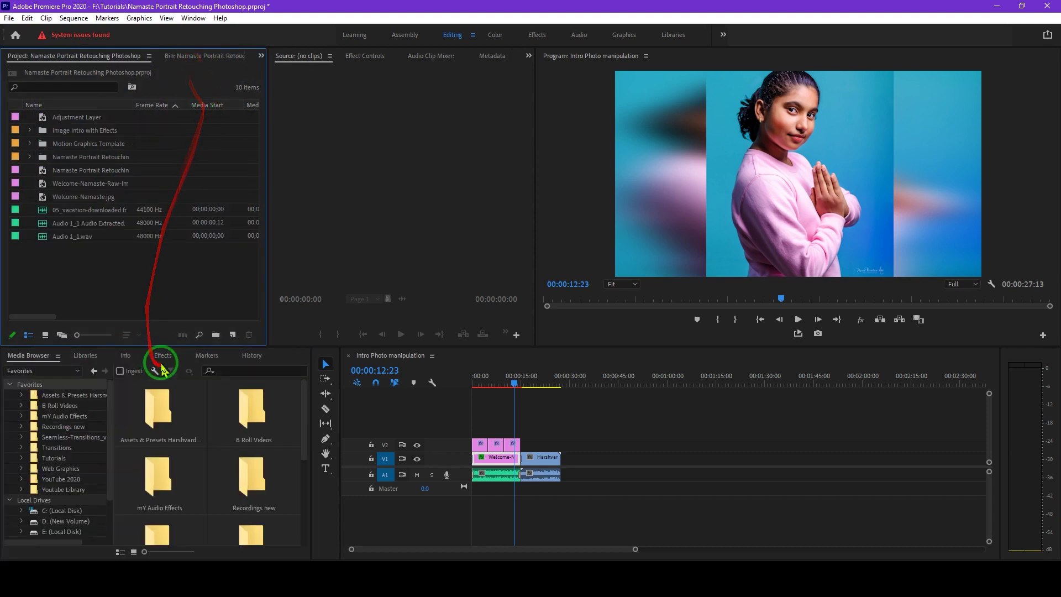
left_click(27, 352)
left_click_drag(27, 350, 239, 63)
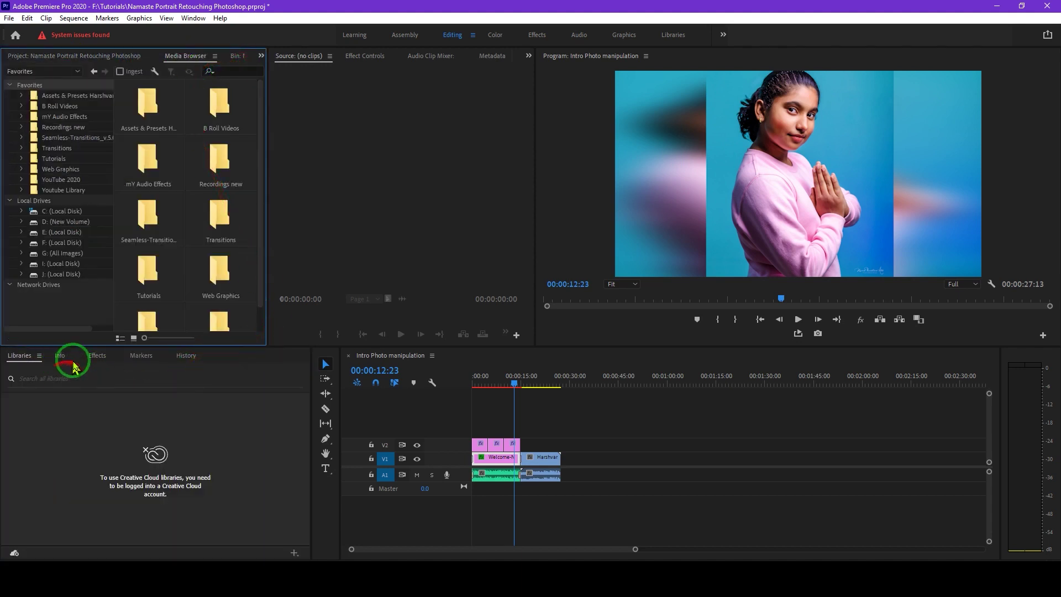
left_click(96, 357)
left_click_drag(96, 362, 239, 111)
Step: View the Info and Libraries panels, end the screen break and close the Libraries panel
left_click(60, 356)
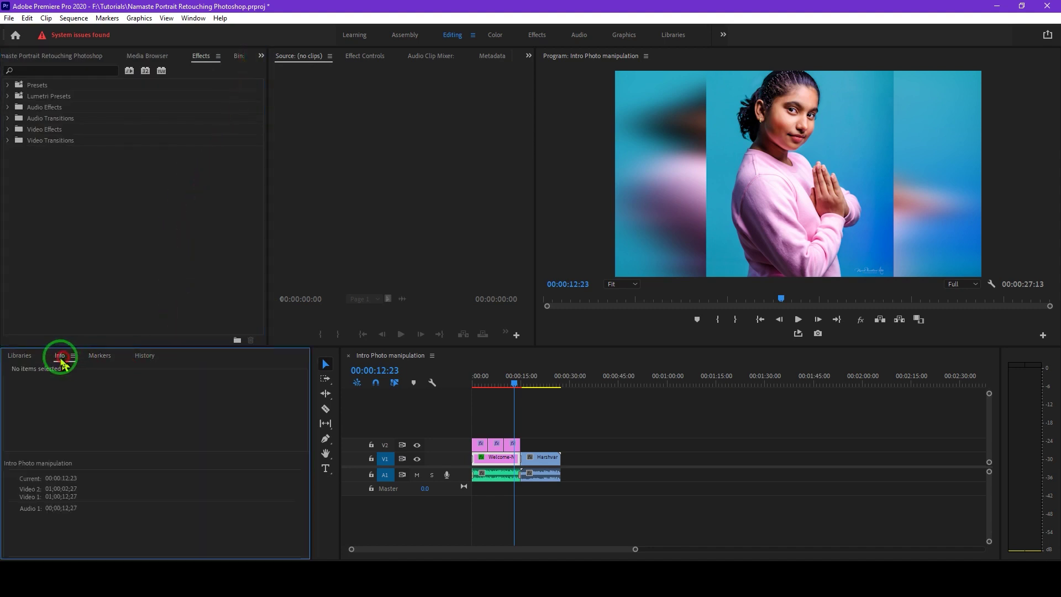
left_click(21, 358)
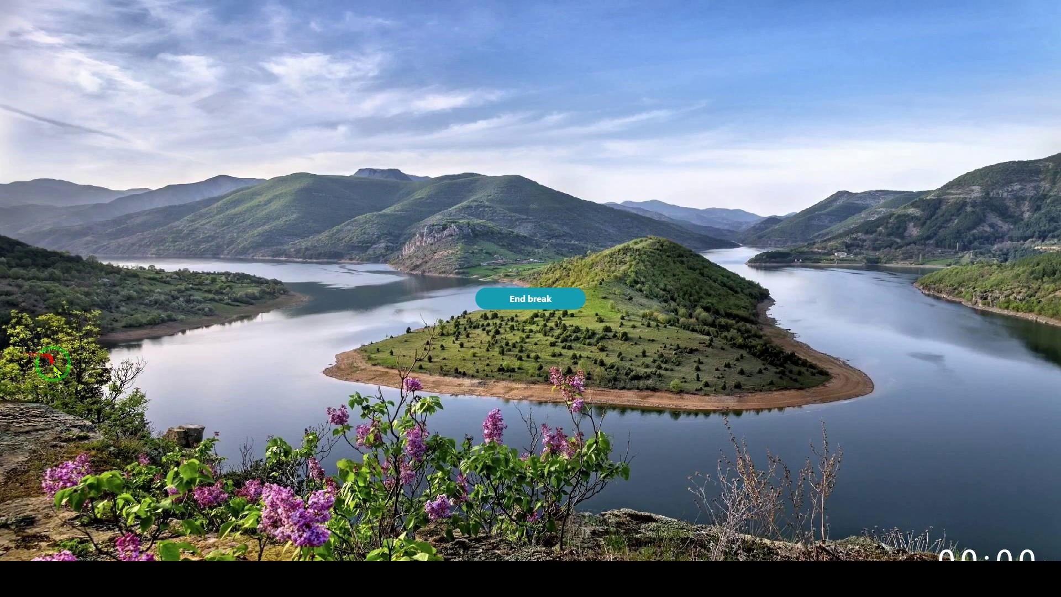
left_click(533, 299)
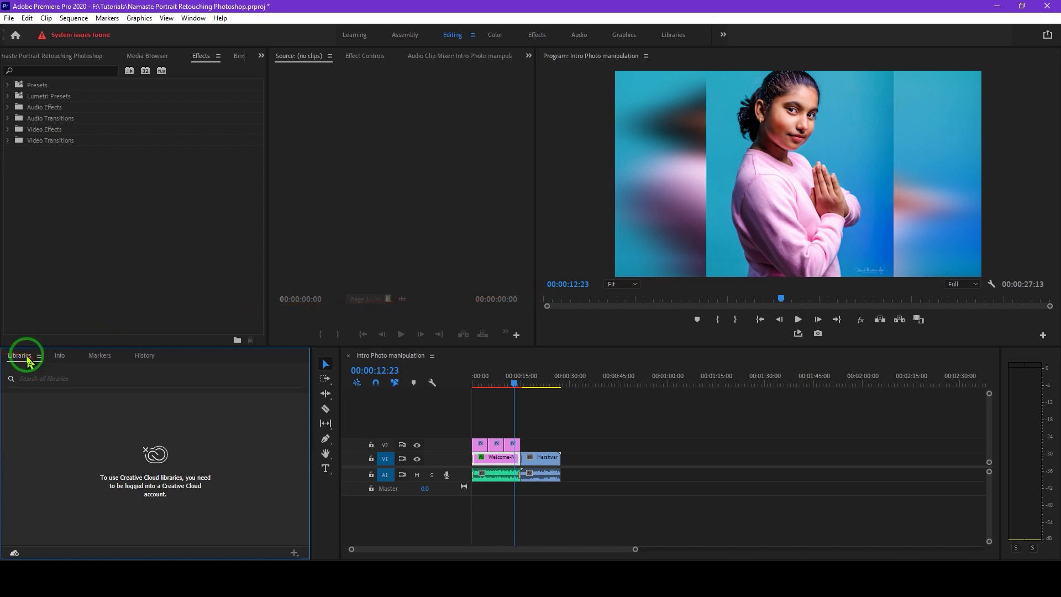
left_click(32, 358)
left_click(44, 362)
Step: Close the Info, Markers and History panels to free their space for the timeline
left_click(14, 357)
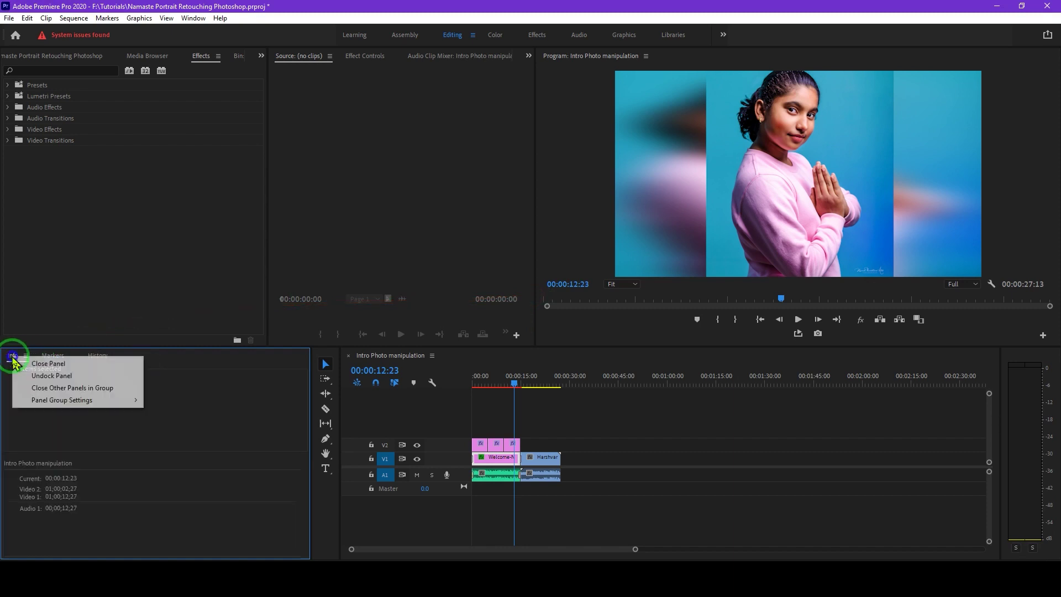
left_click(28, 363)
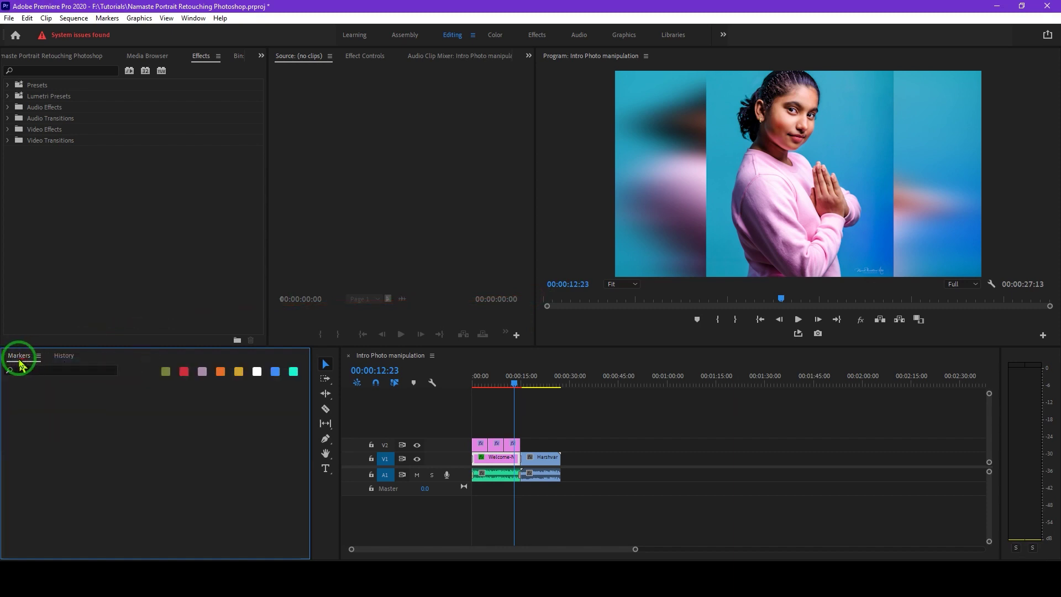
left_click(20, 358)
left_click(29, 364)
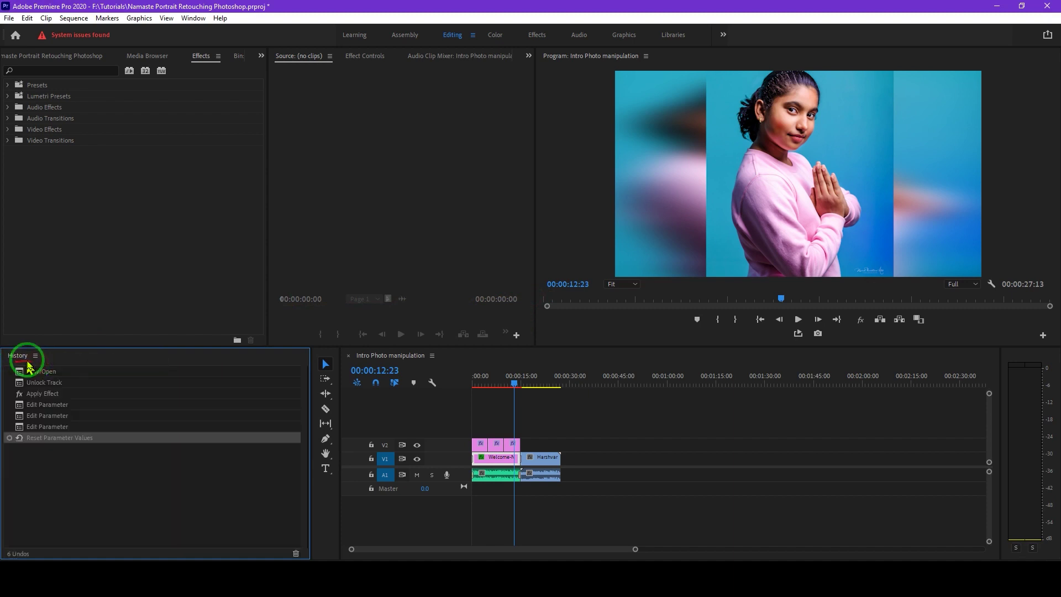
left_click(18, 357)
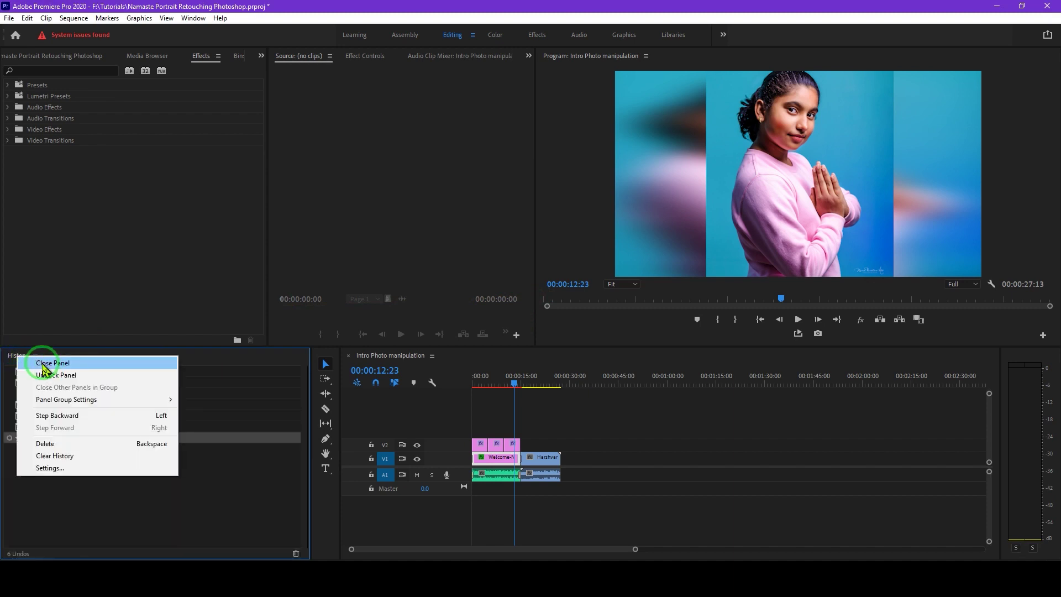
left_click(33, 363)
mouse_move(96, 489)
left_mouse_down()
mouse_move(122, 407)
mouse_move(11, 385)
left_mouse_up()
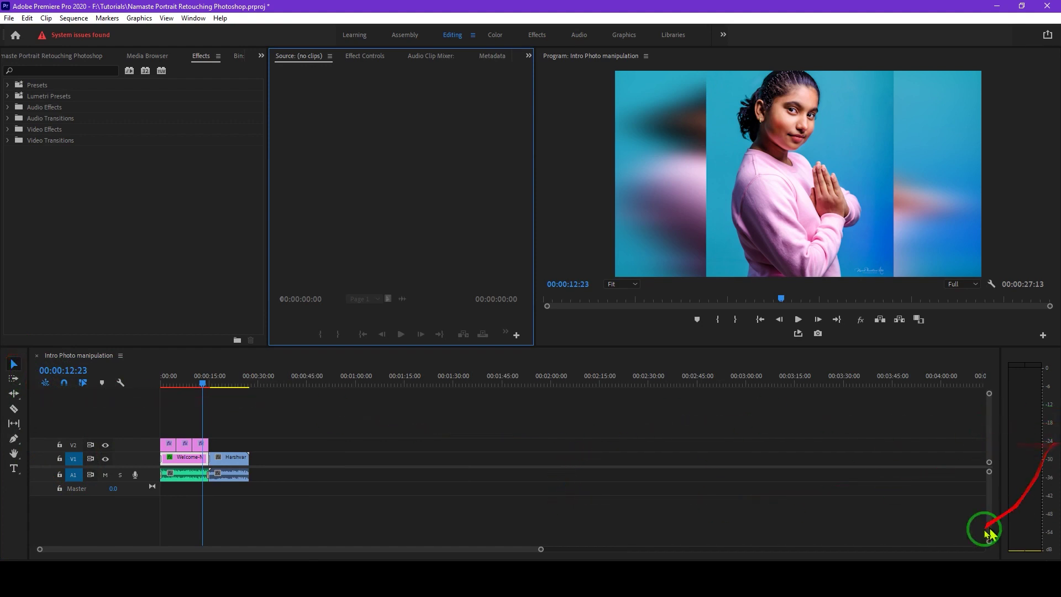
Step: View the Effect Controls panel and close the Audio Clip Mixer panel
left_click(365, 56)
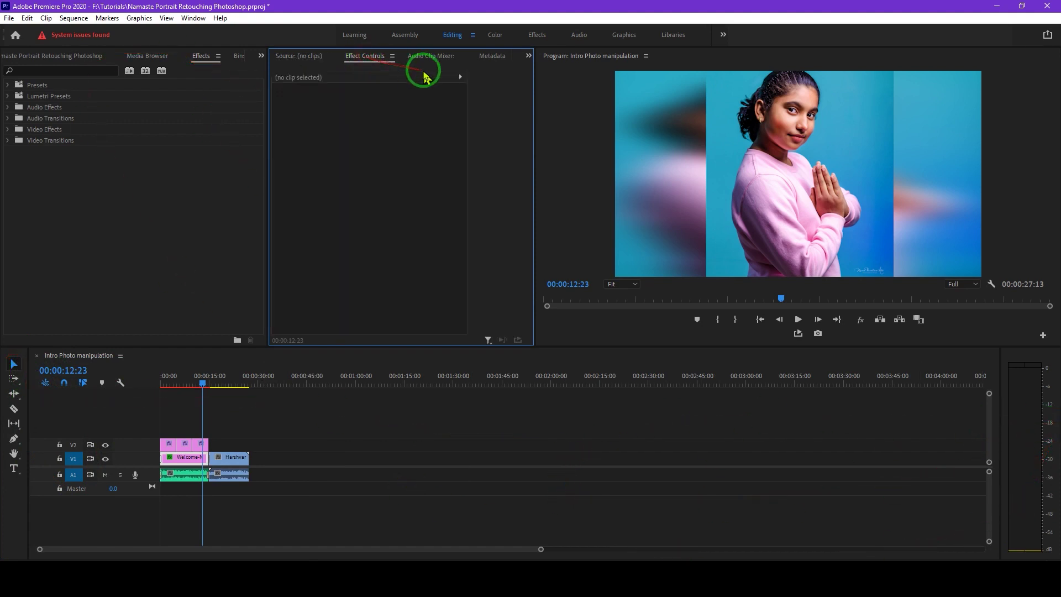
left_click(435, 57)
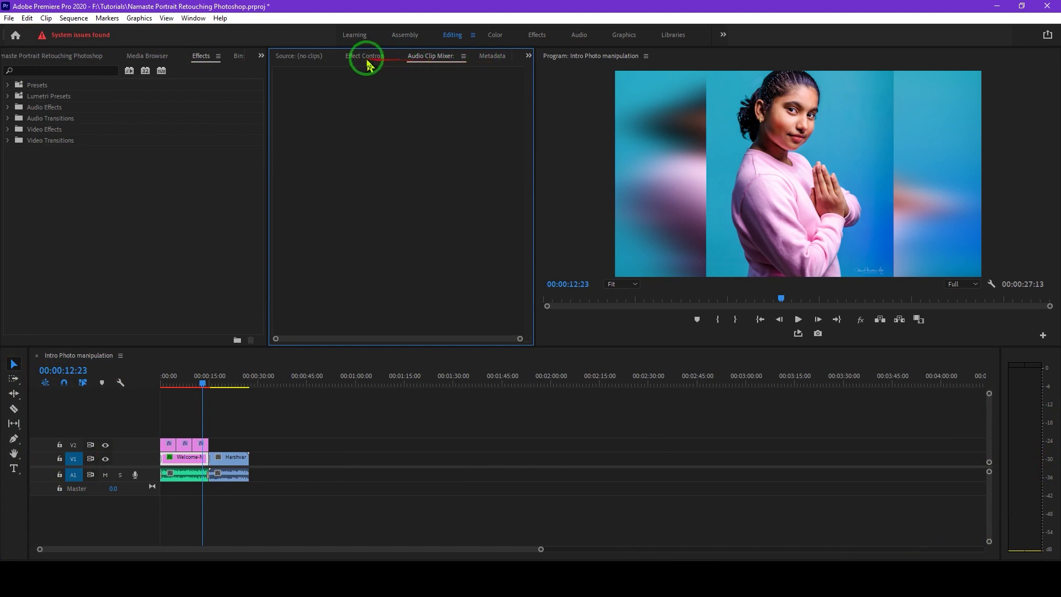
right_click(443, 55)
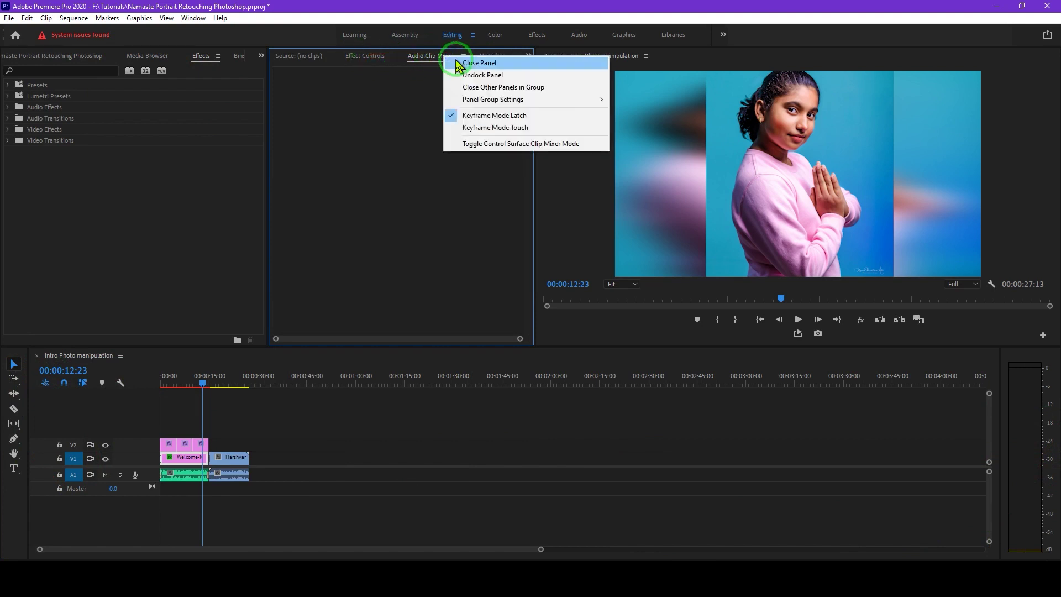
left_click(478, 63)
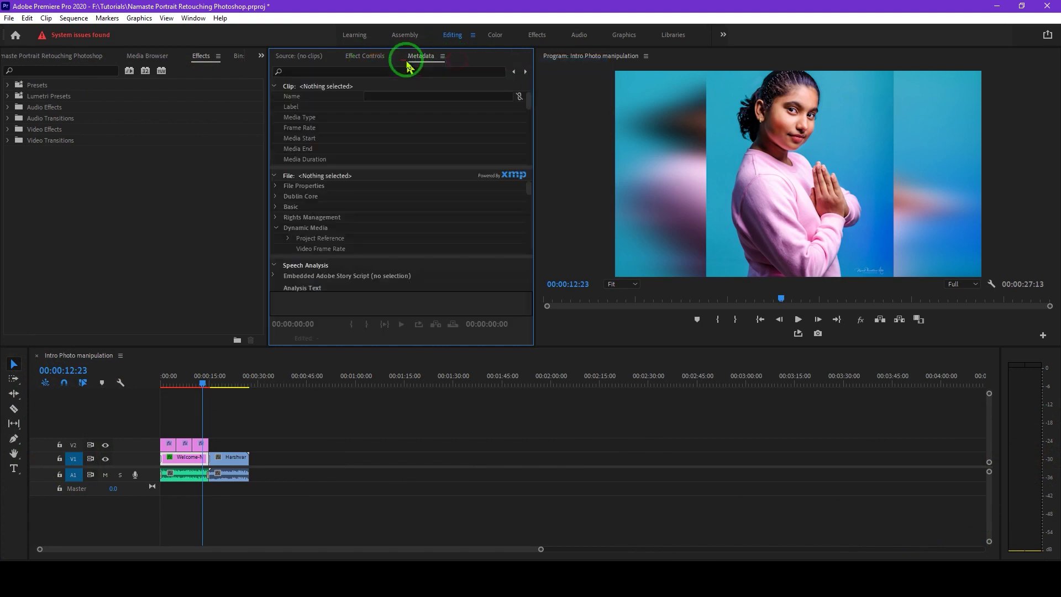
Step: Add the Audio Track Mixer for Intro Photo manipulation to the Source monitor's group and close the Metadata panel
left_click(194, 18)
left_click(229, 31)
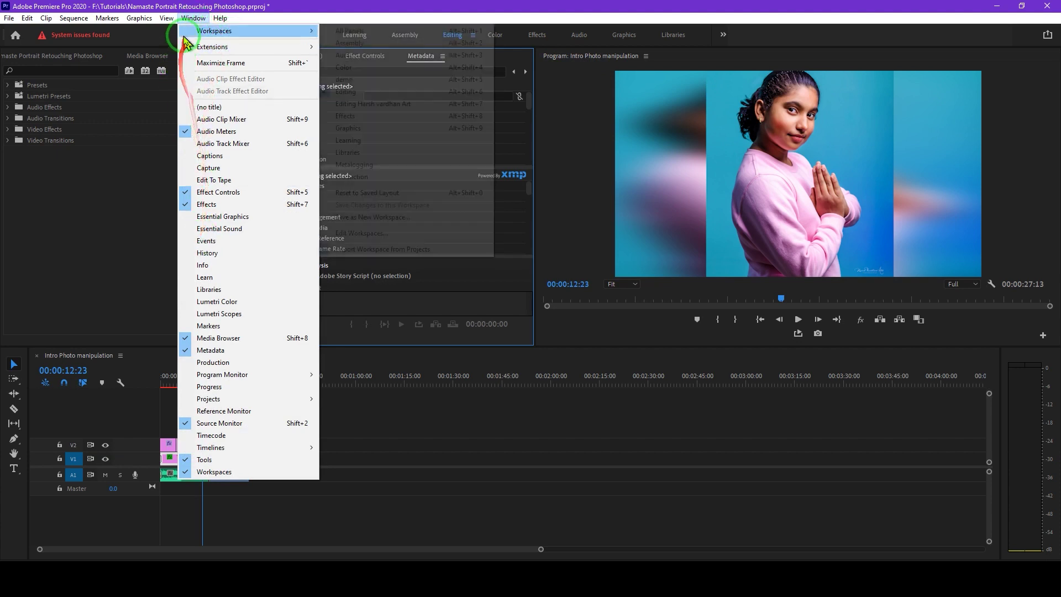
left_click(208, 145)
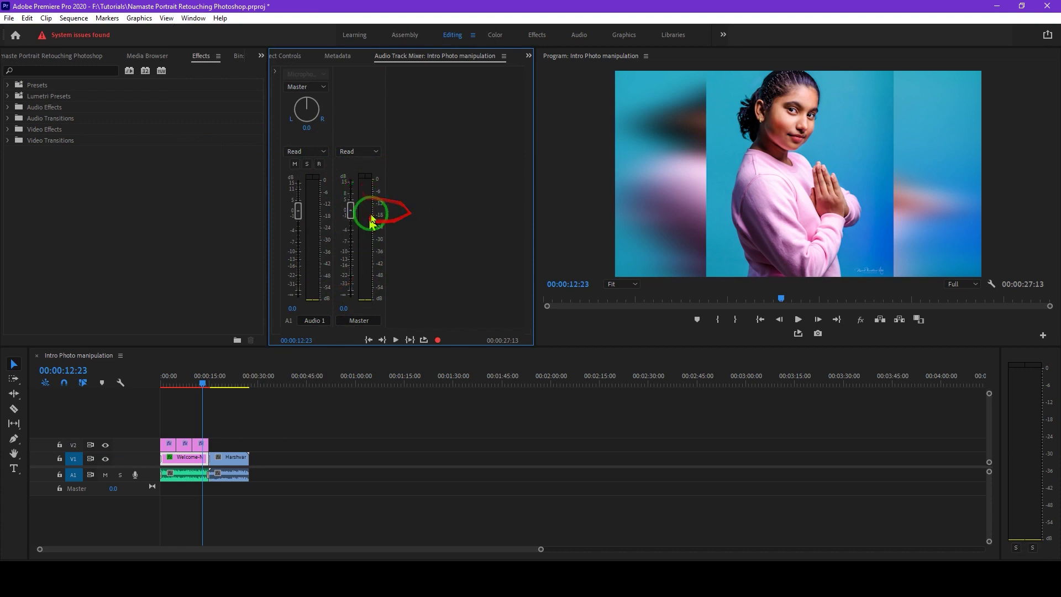
left_click(338, 59)
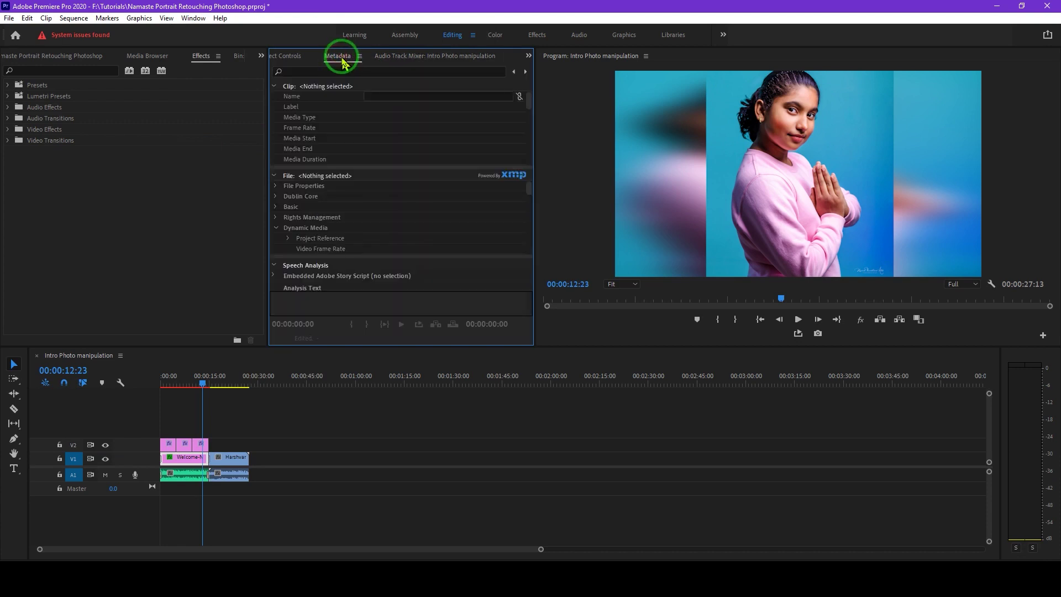
right_click(341, 57)
left_click(363, 64)
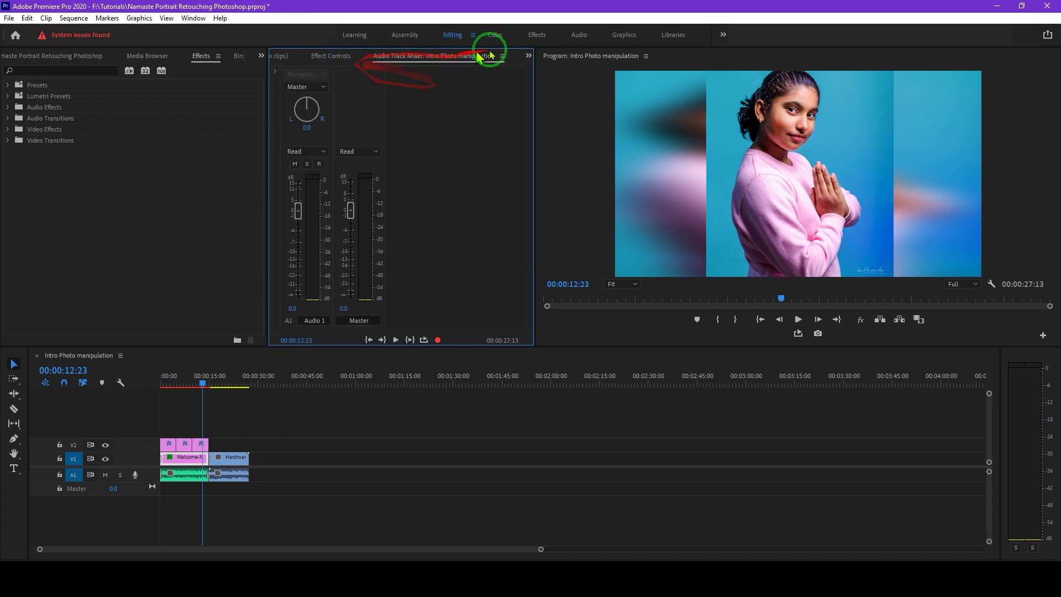
Step: Add the Lumetri Scopes panel to the Source monitor's group and bring the Source monitor to the front
left_click(193, 19)
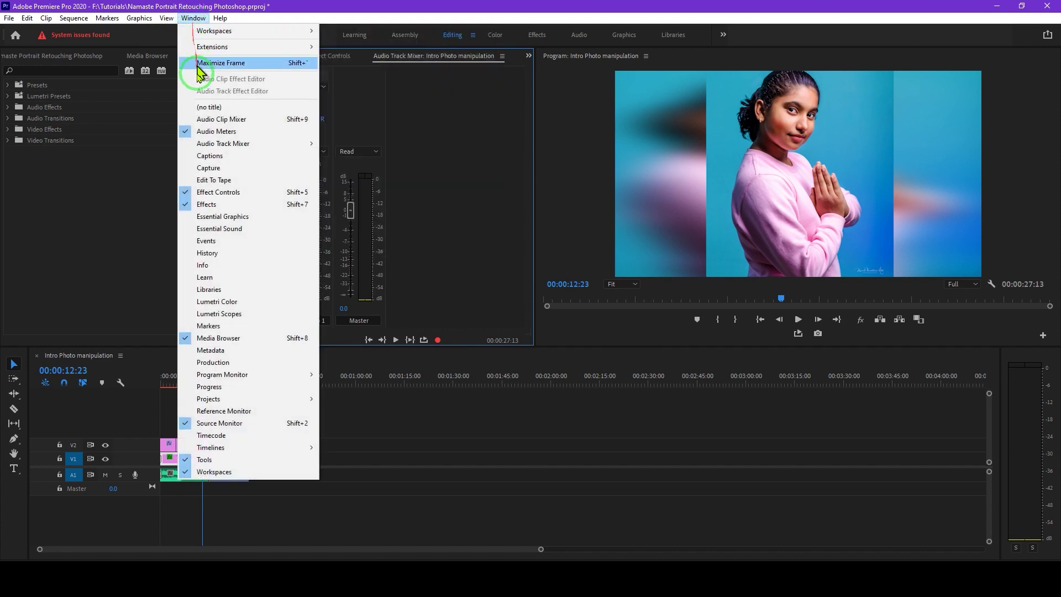
left_click(194, 314)
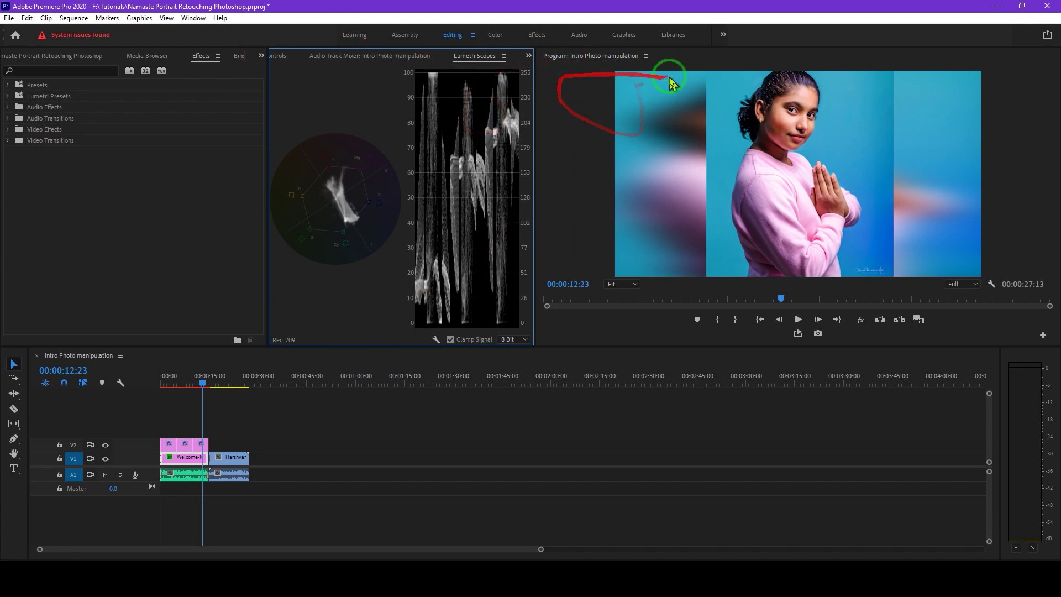
left_click(192, 18)
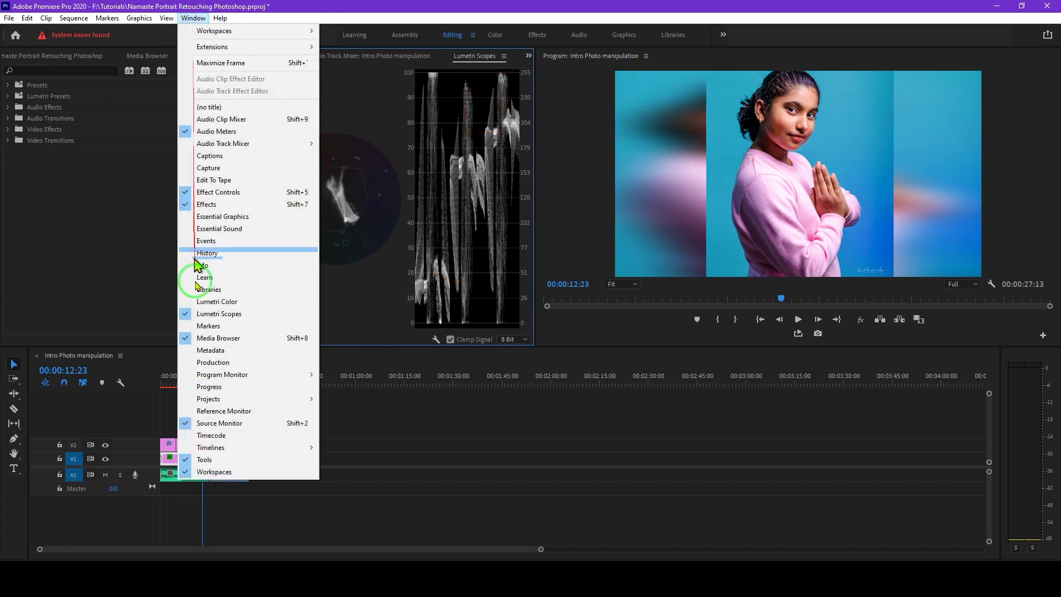
left_click(250, 429)
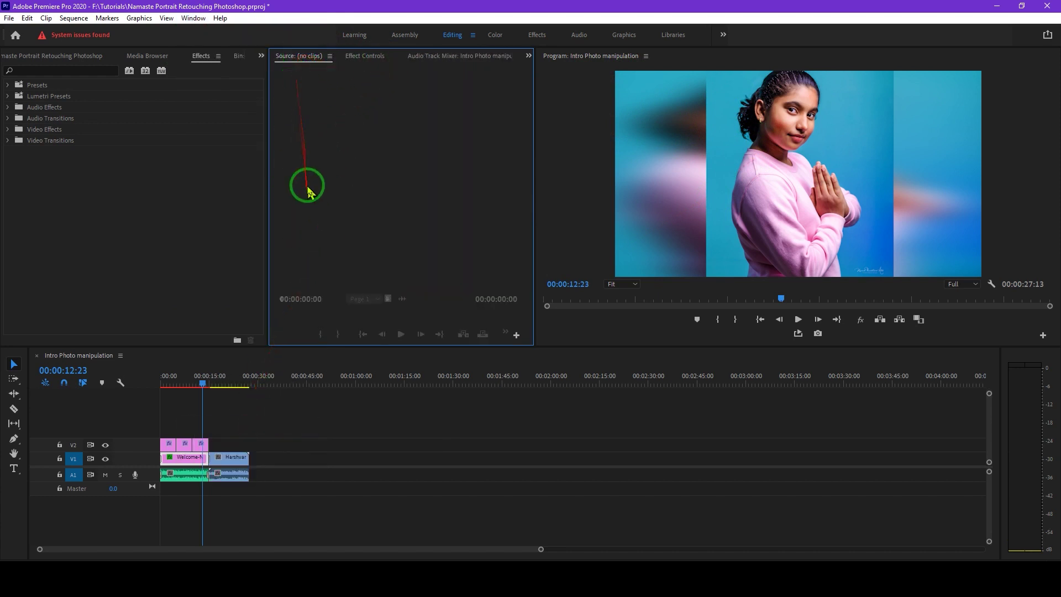
Step: Show the Project panel and expand the Image Intro with Effects and Motion Graphics Template bins
left_click(45, 56)
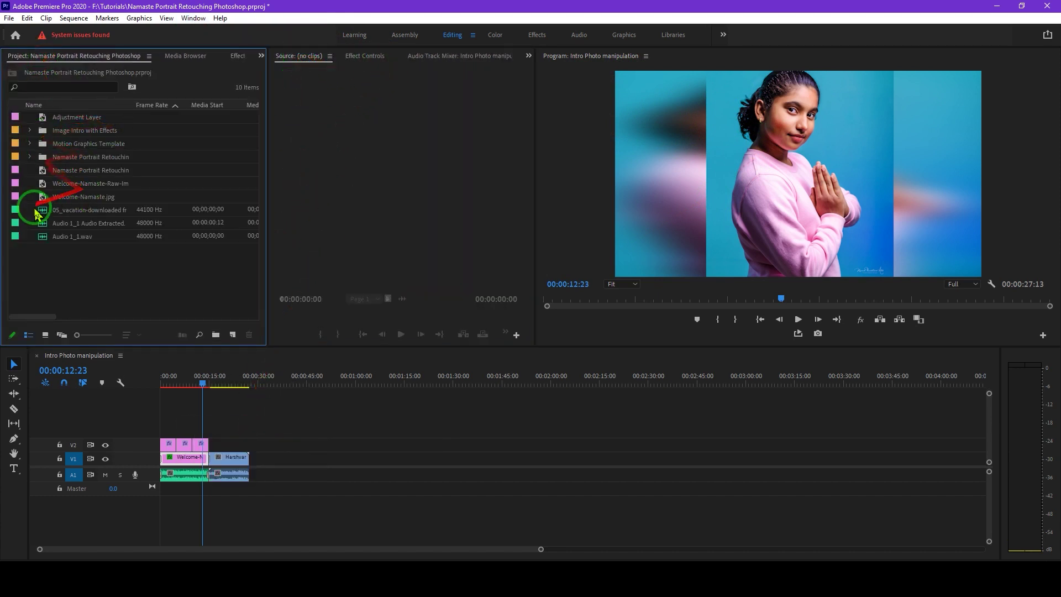
left_click(29, 131)
left_click(30, 169)
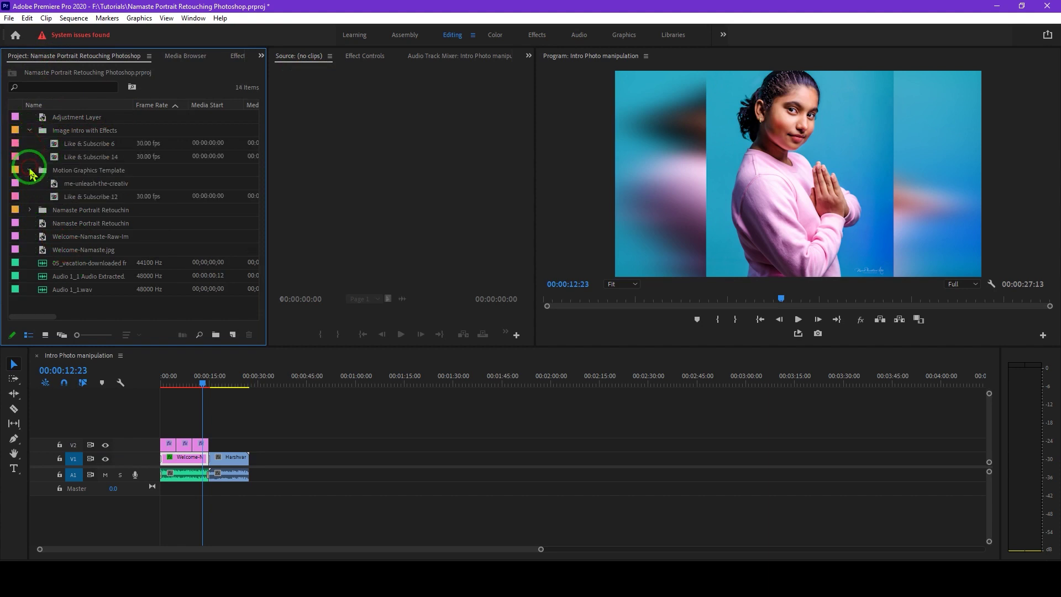
Step: Expand the Namaste Portrait Retouching bin, load its first 26.21 fps clip into the Source monitor, and mark In and Out points with Out at 00:02:28:07
left_click(29, 210)
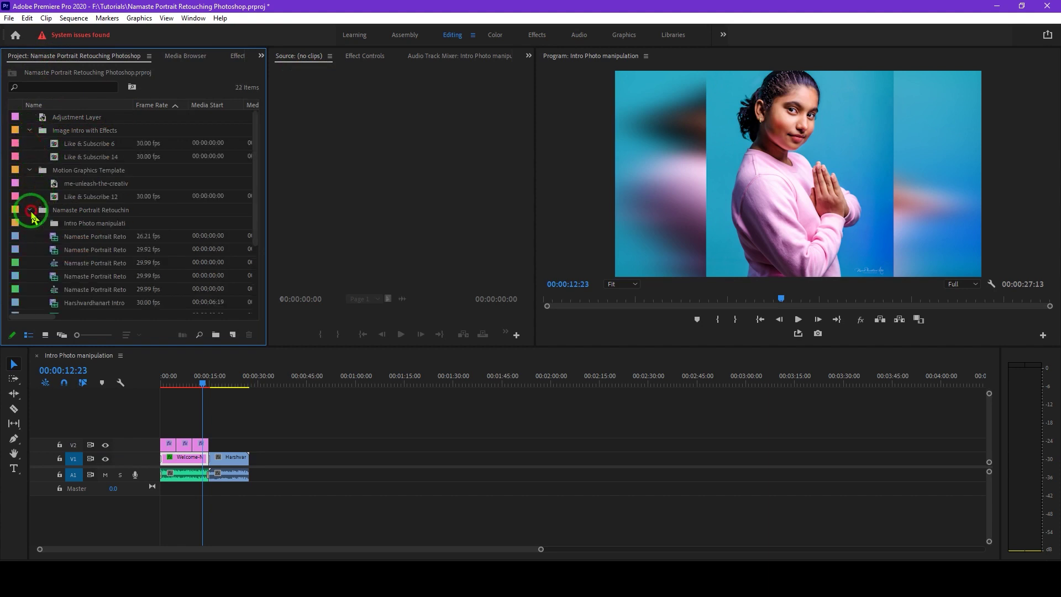
double_click(59, 239)
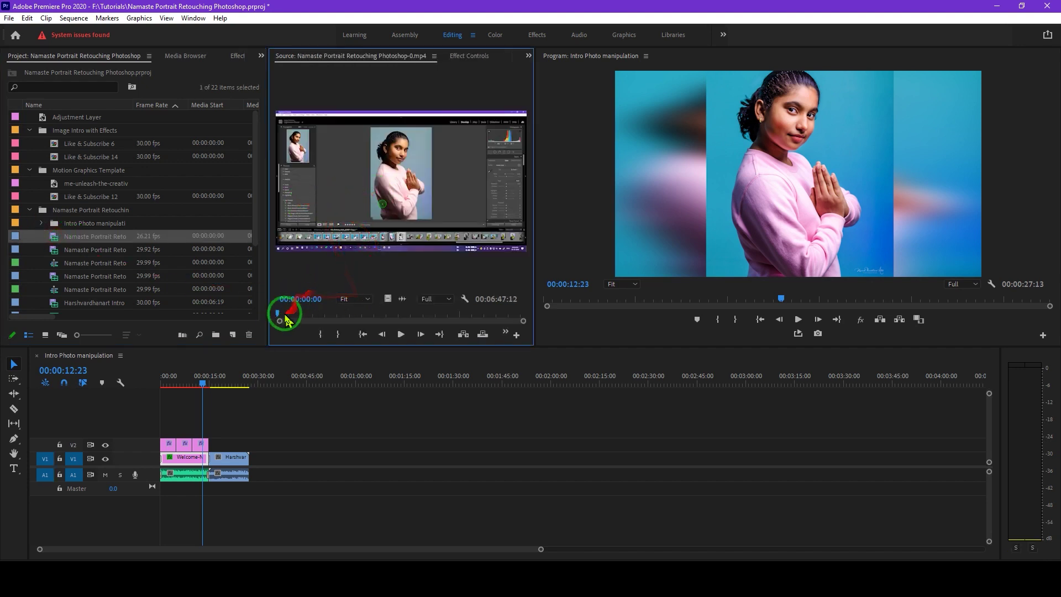
left_click_drag(286, 316, 379, 327)
key("i")
key("o")
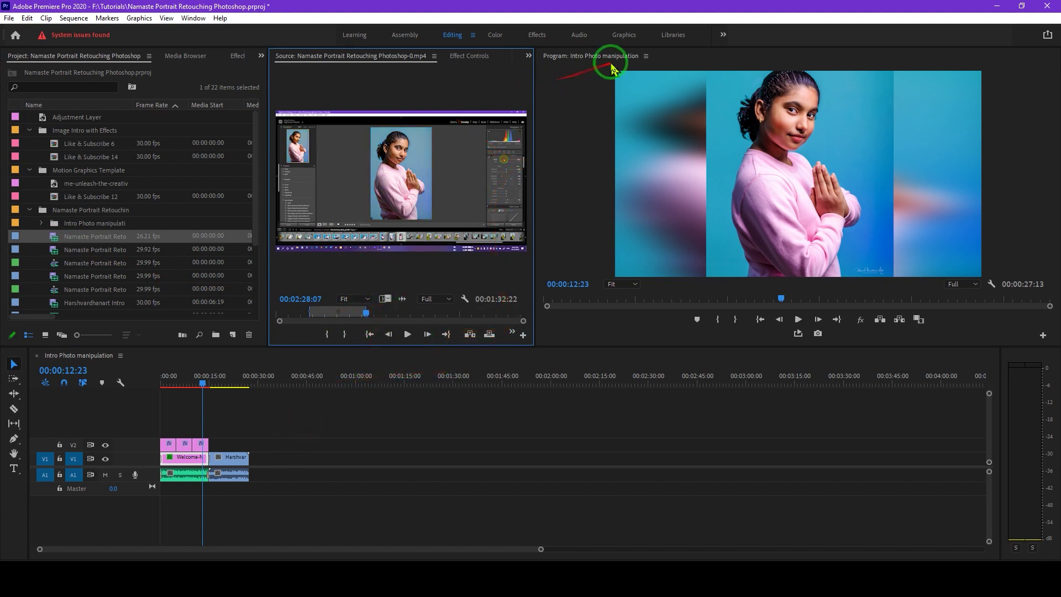
Step: Add the Essential Graphics, Lumetri Color and Essential Sound panels to the layout
left_click(191, 19)
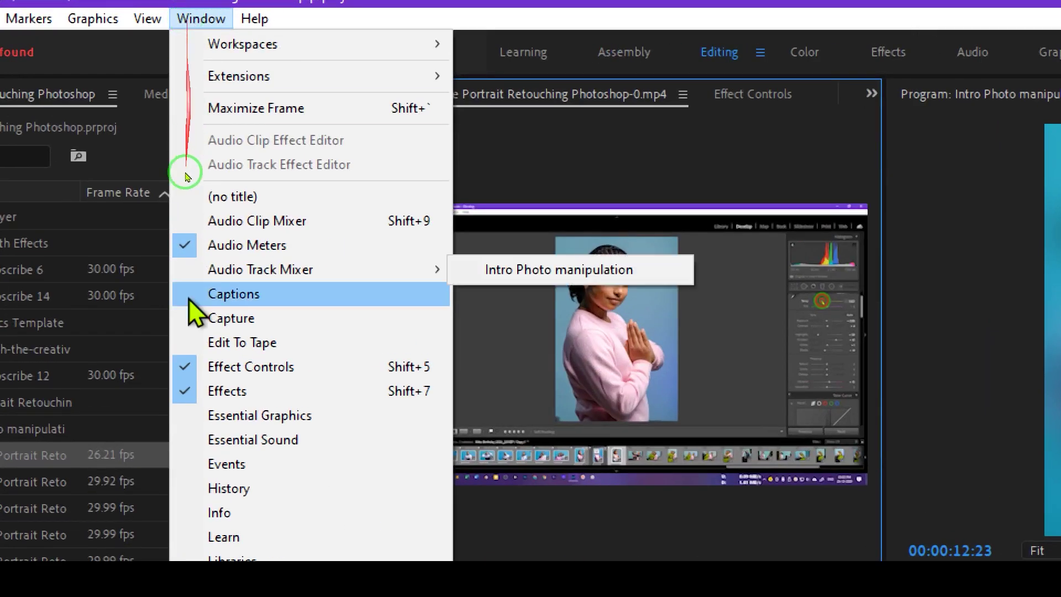
left_click(203, 415)
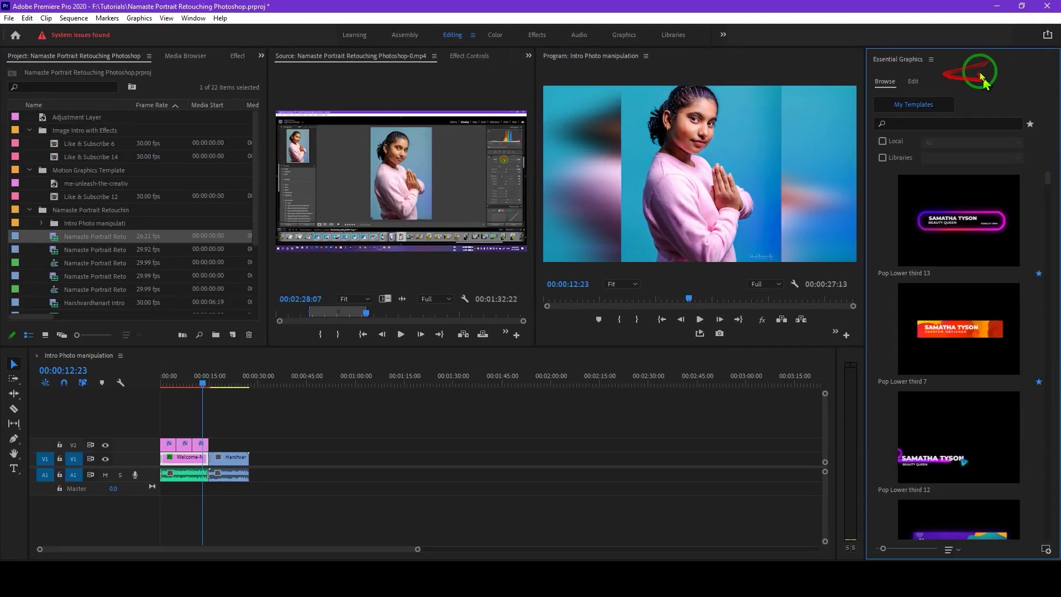
left_click(189, 21)
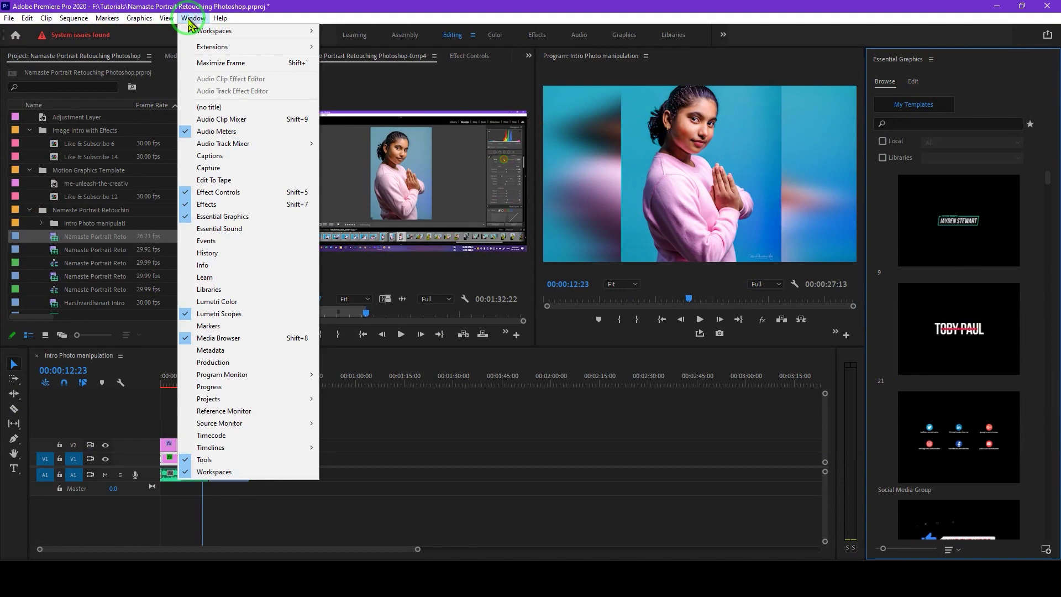
left_click(218, 303)
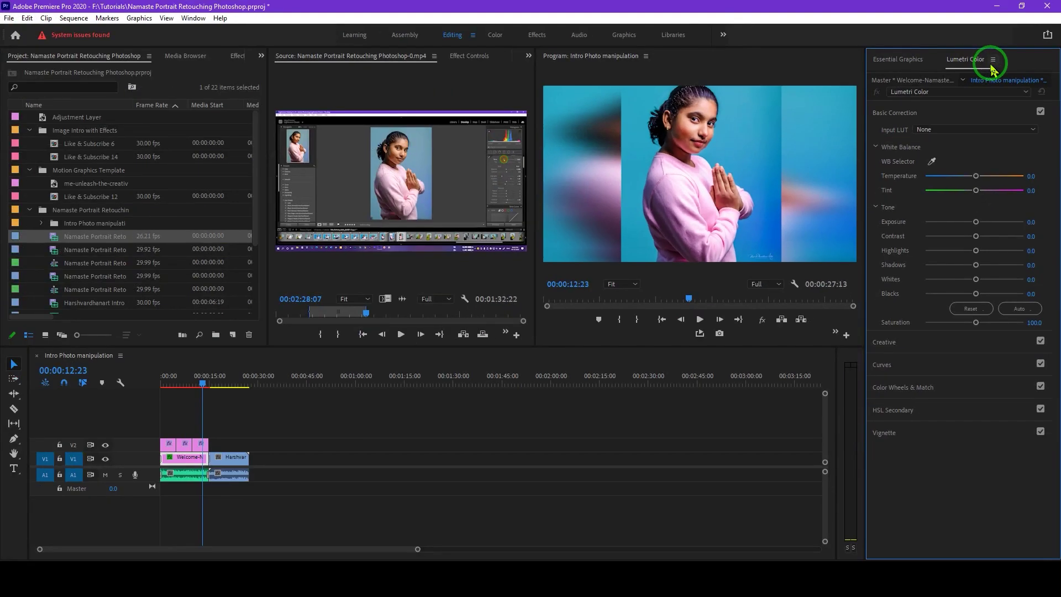
left_click(193, 19)
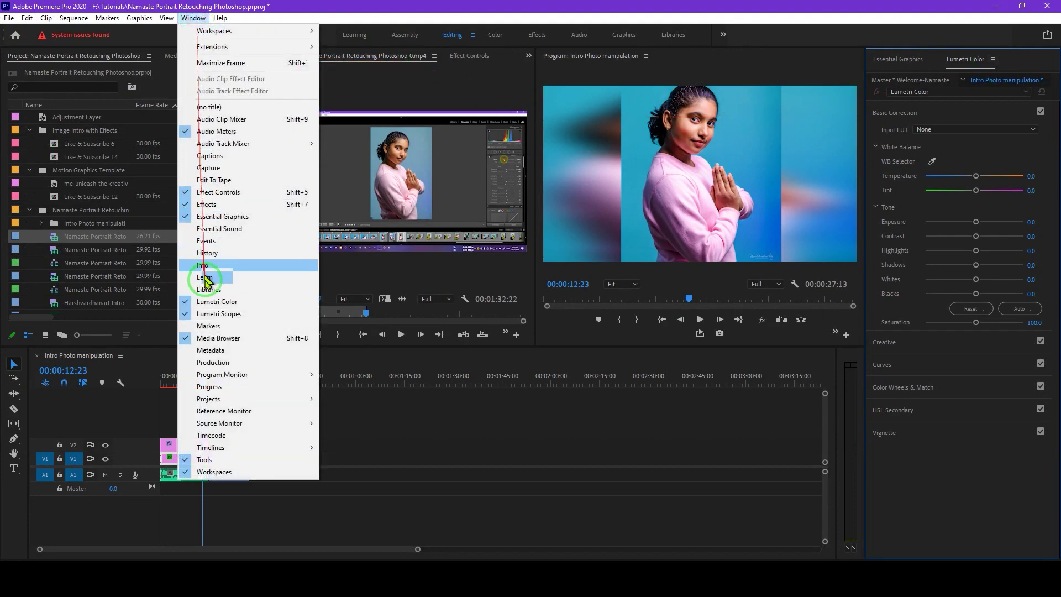
left_click(210, 230)
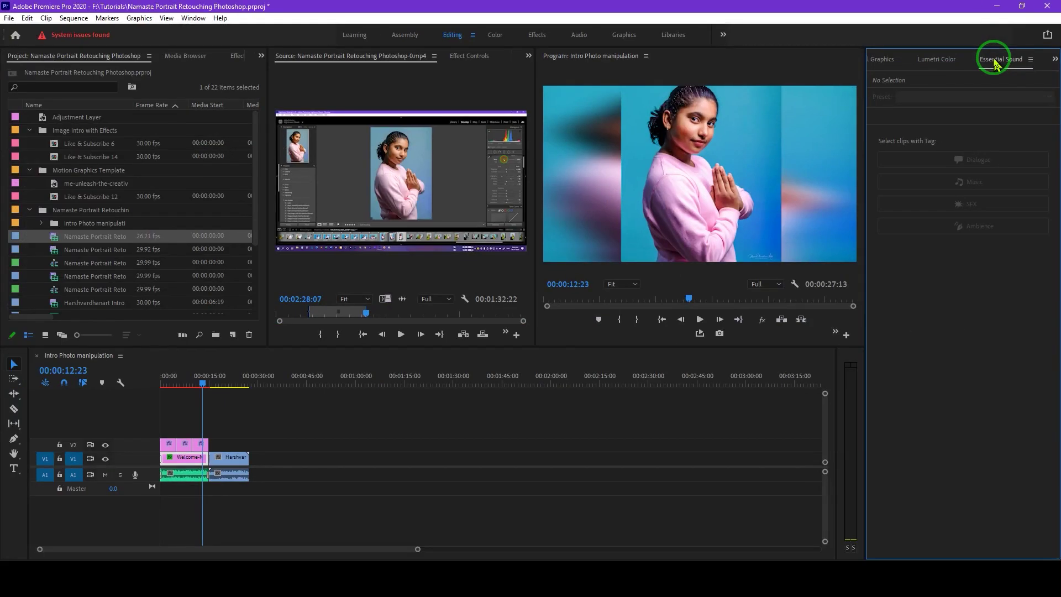
Step: View the Lumetri Color and Essential Graphics panels in turn, and bring Essential Sound back to the front of their group
left_click(904, 78)
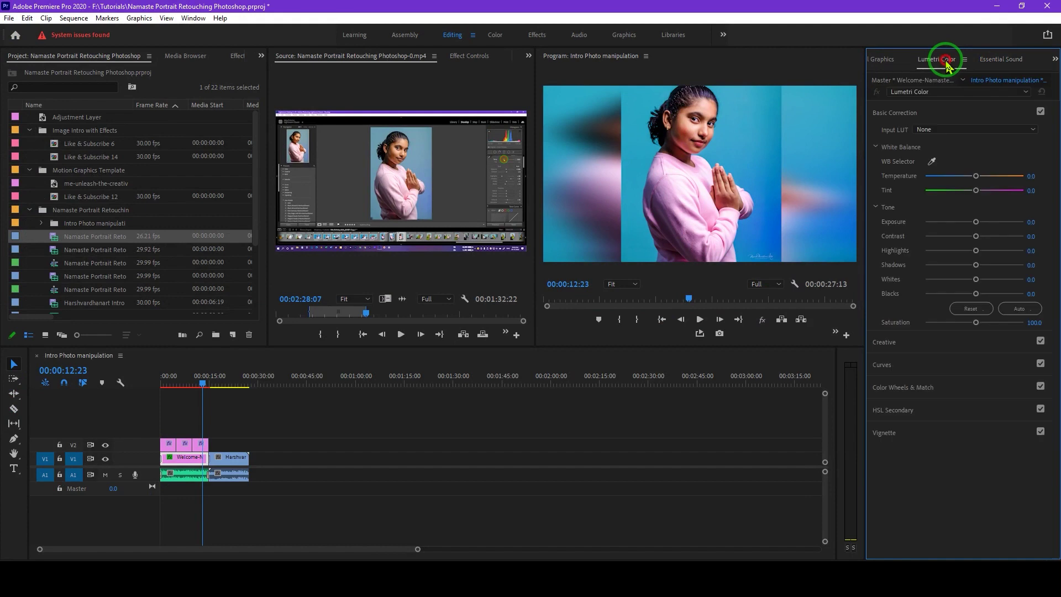
left_click(886, 61)
left_click(1020, 60)
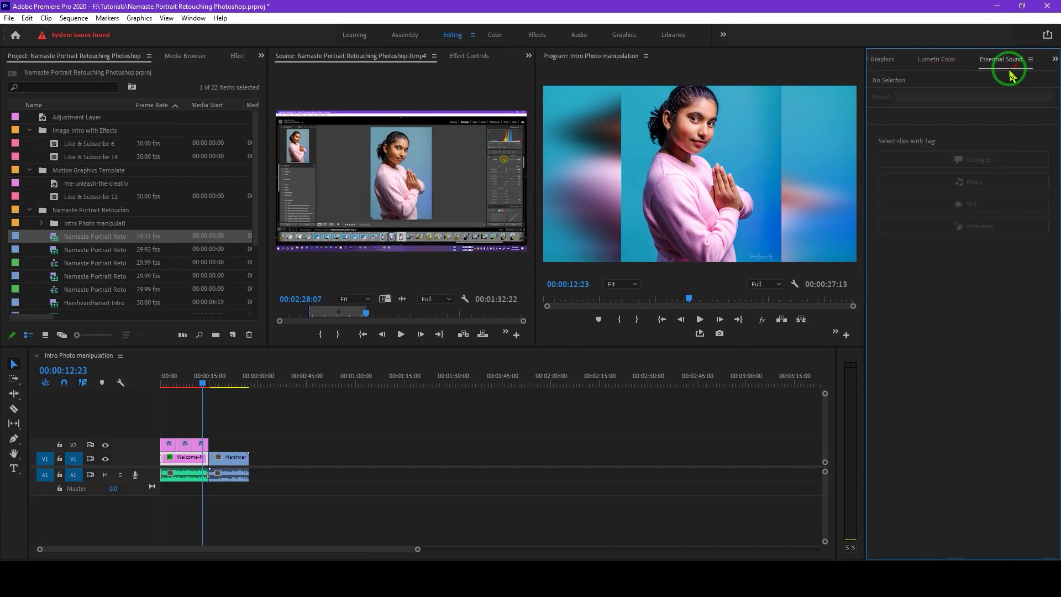
mouse_move(375, 321)
left_mouse_down()
mouse_move(325, 340)
mouse_move(607, 387)
left_mouse_up()
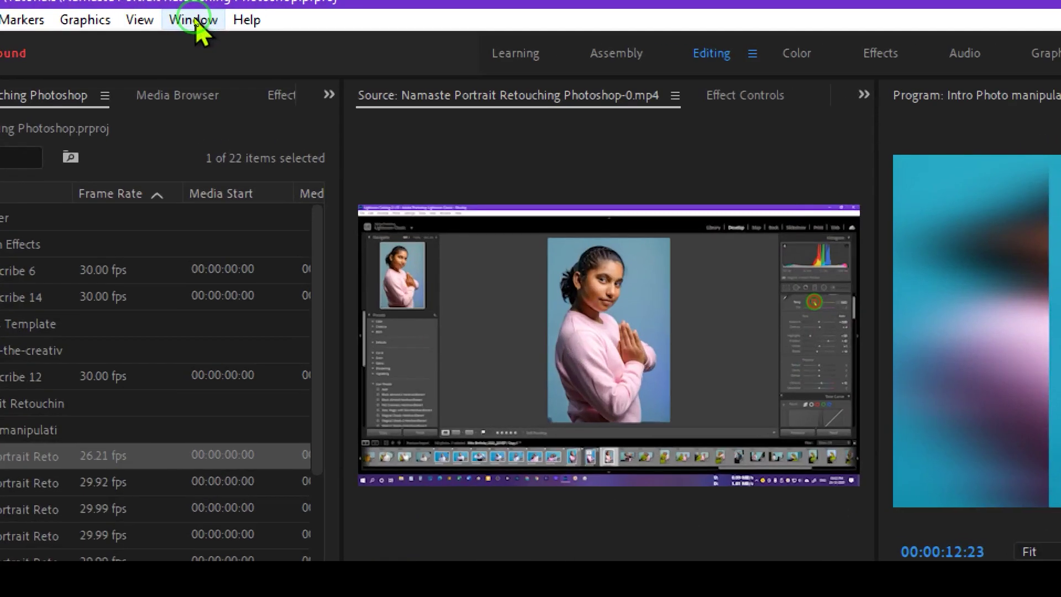
Step: Save the current layout as a new workspace named "All in One Best-" followed by the creator's name
left_click(194, 22)
mouse_move(245, 34)
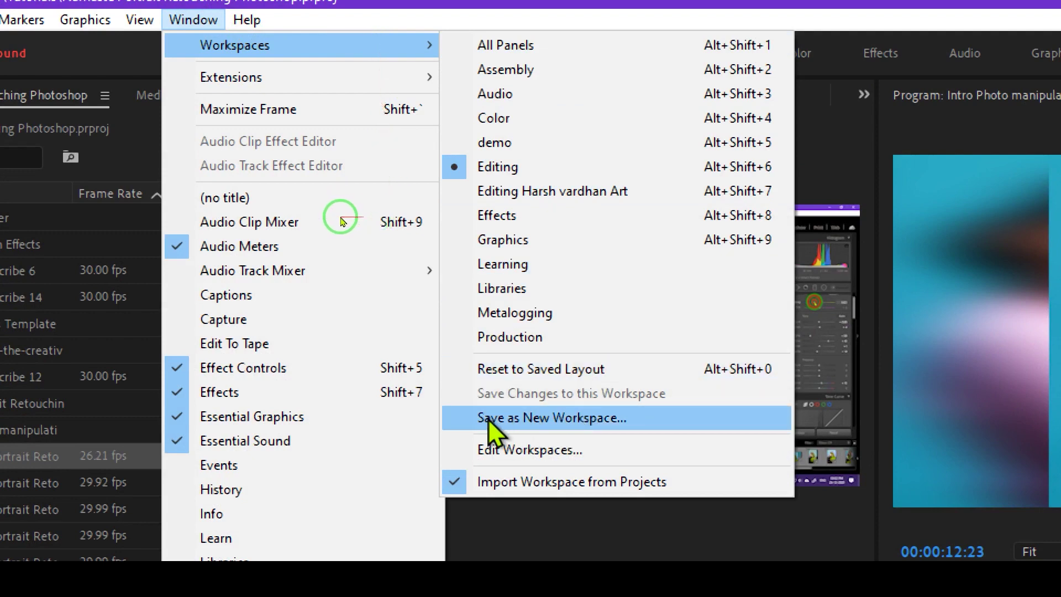
left_click(536, 423)
left_click_drag(813, 479, 370, 173)
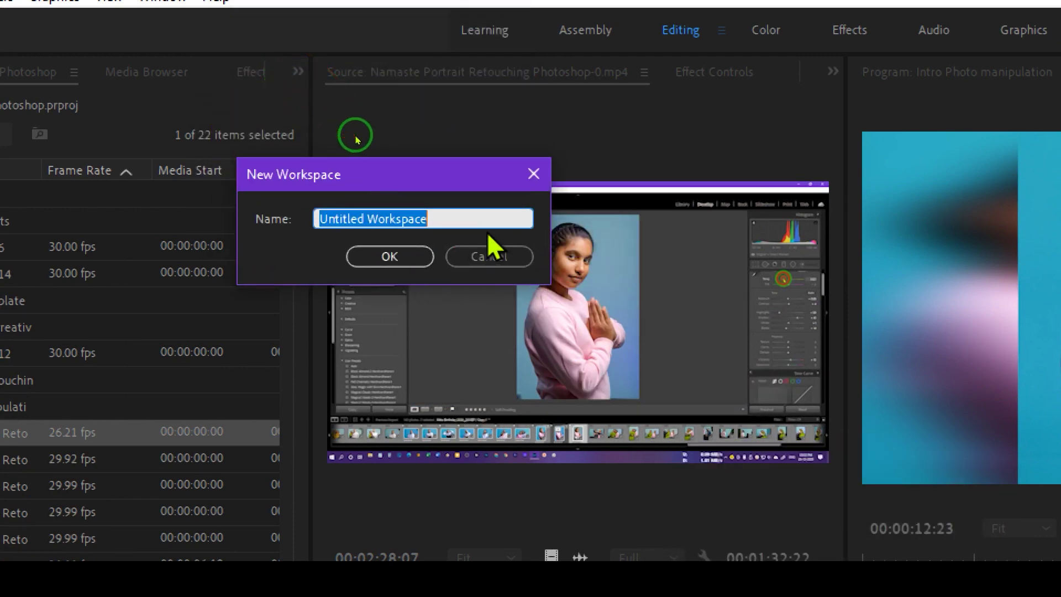
key("Home")
key("ctrl+shift+Right")
key("ctrl+shift+Right")
type("A")
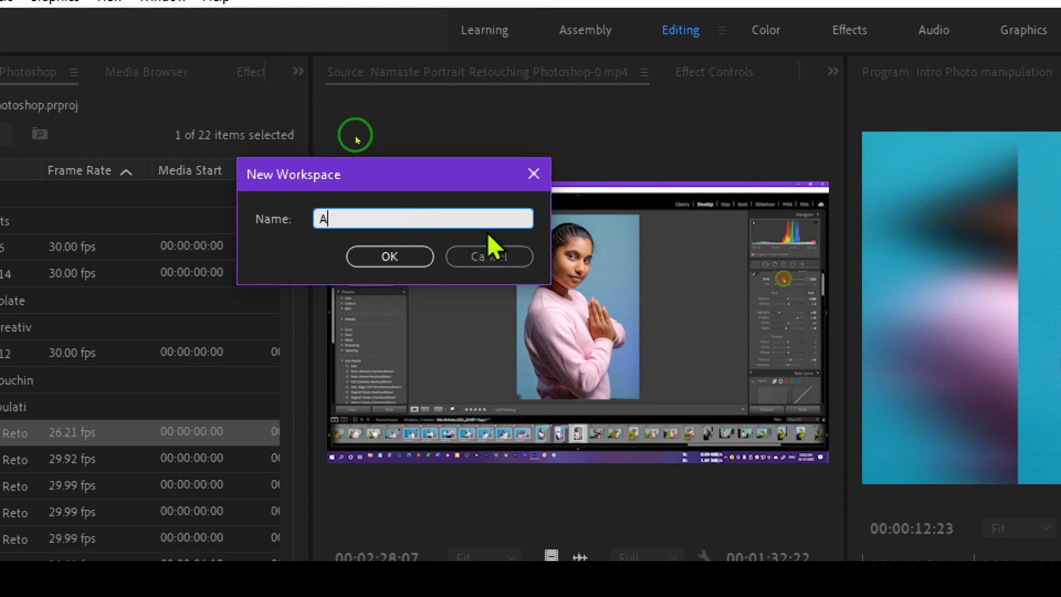
type("ll in On")
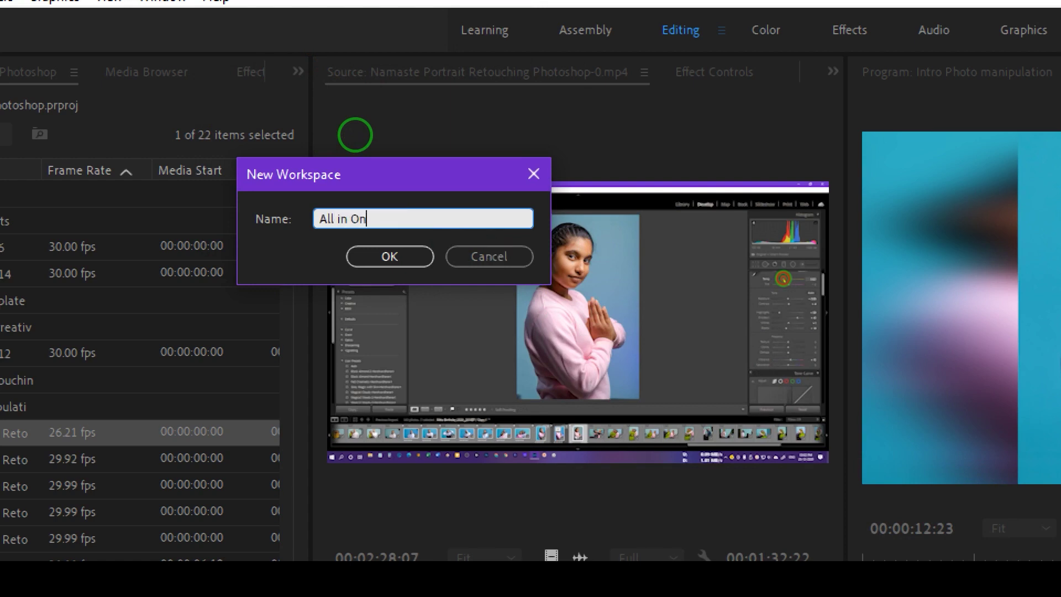
type("e Best W")
key("BackSpace")
type("- Harsh Vardhan")
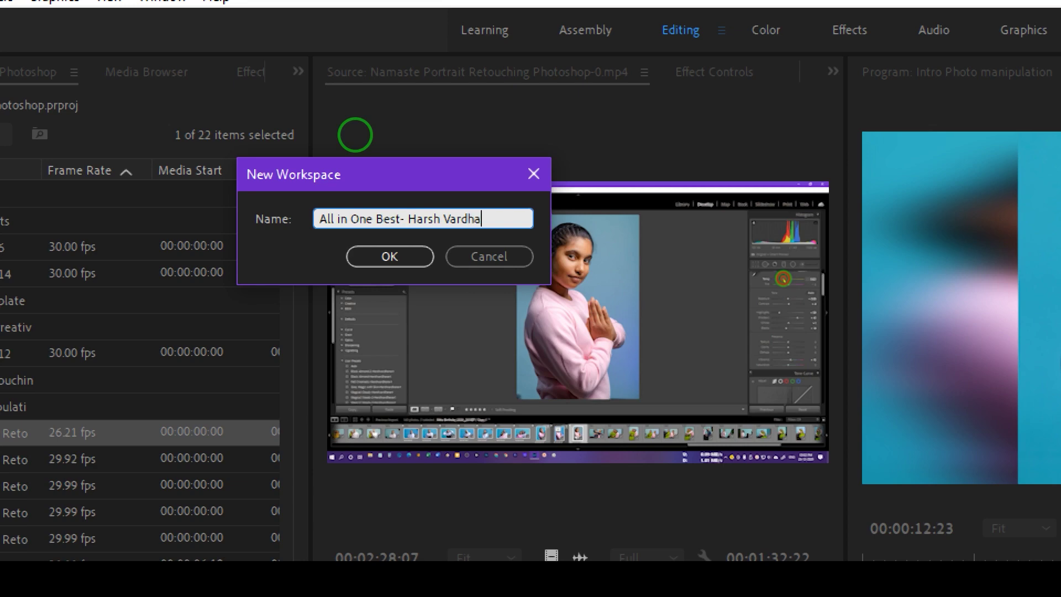
left_click(389, 257)
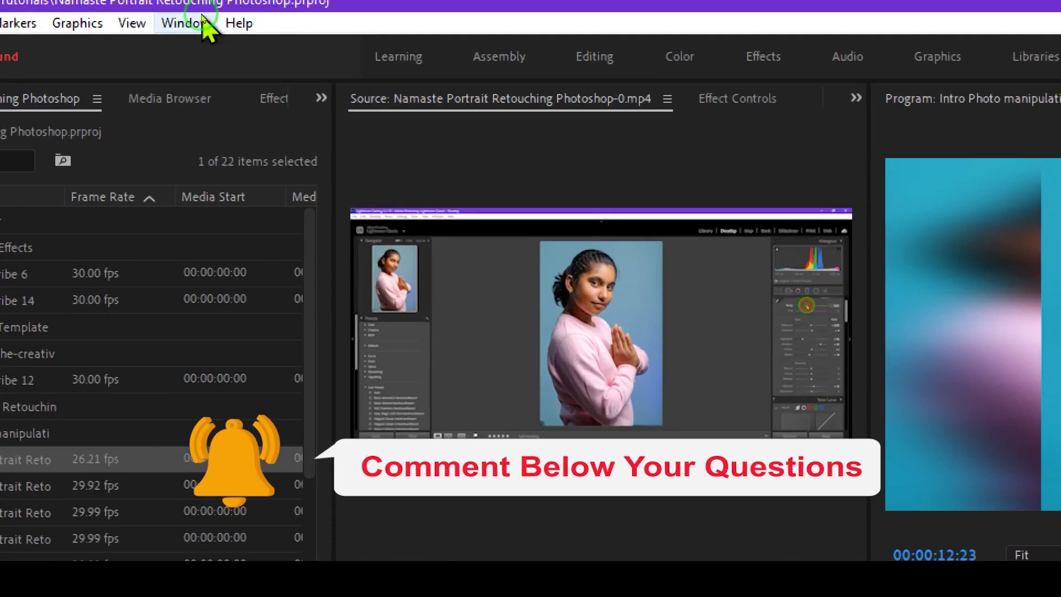
Step: Switch to the Audio workspace and return to the custom All in One Best workspace
left_click(191, 18)
mouse_move(234, 43)
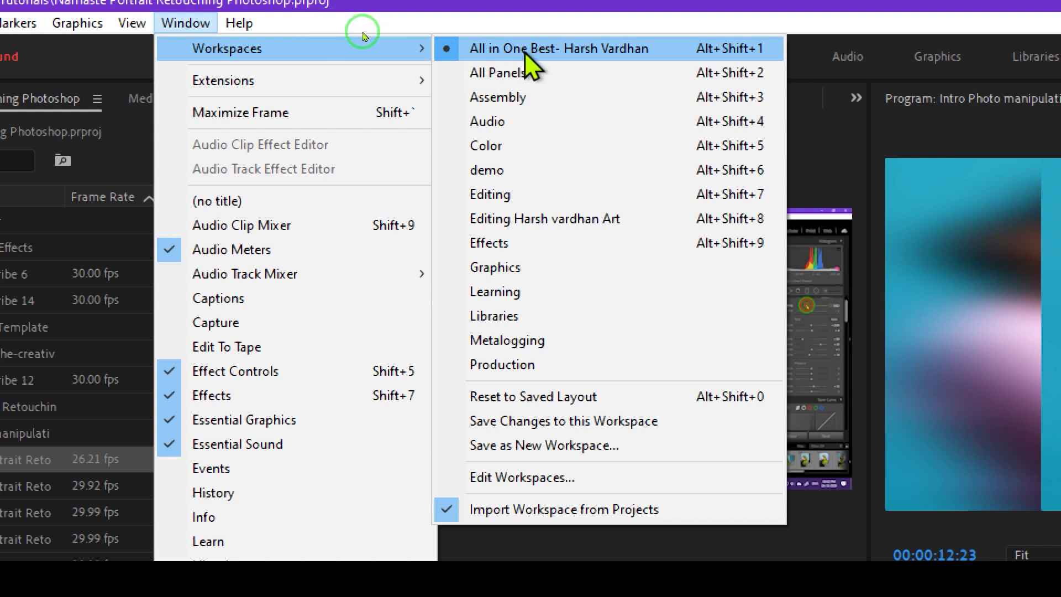
left_click(511, 126)
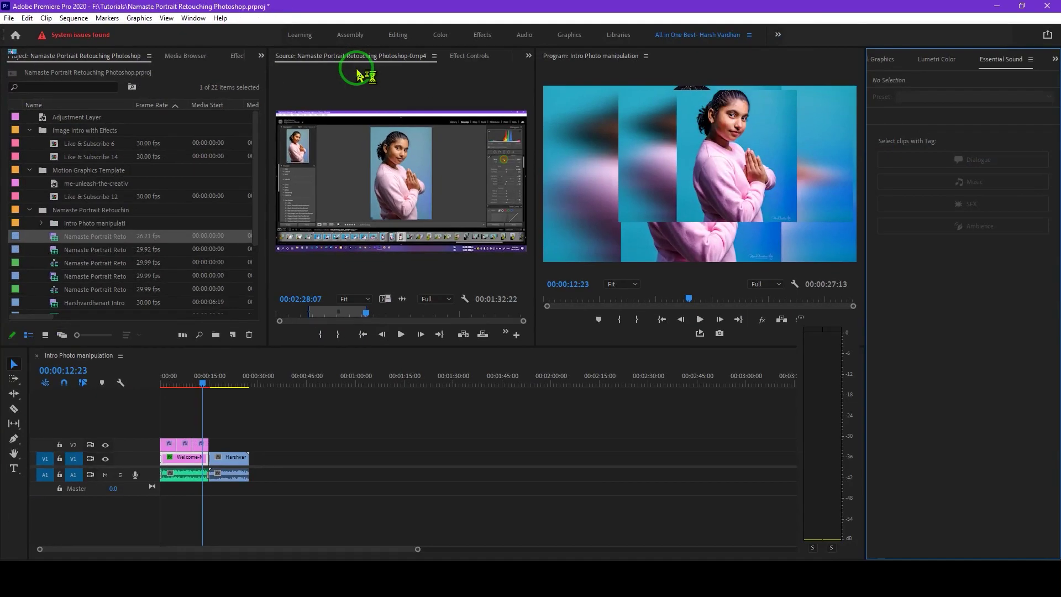
mouse_move(358, 72)
left_mouse_down()
mouse_move(401, 45)
mouse_move(753, 160)
left_mouse_up()
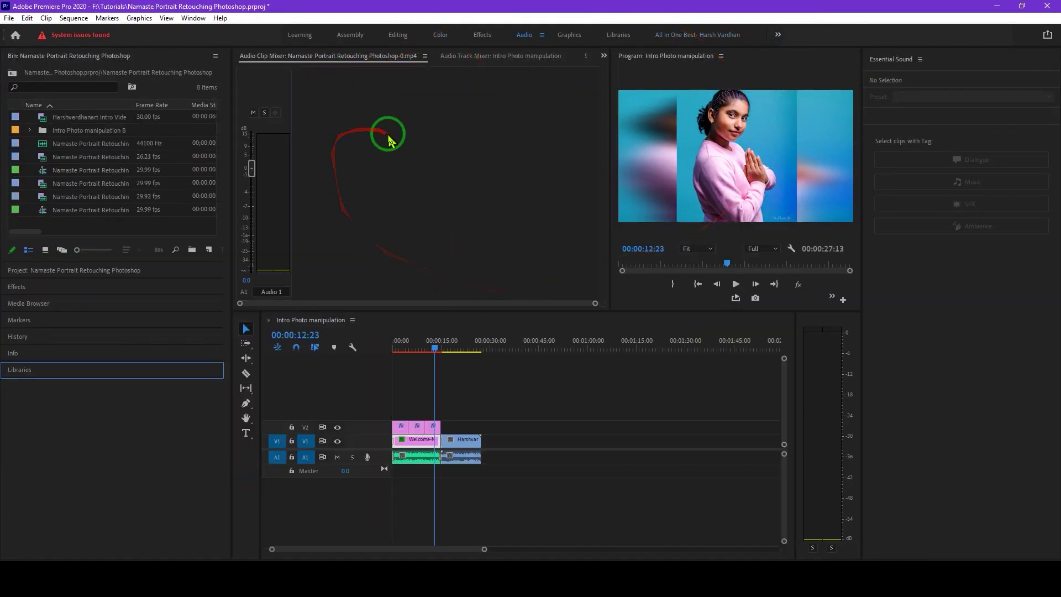
left_click(183, 21)
mouse_move(223, 31)
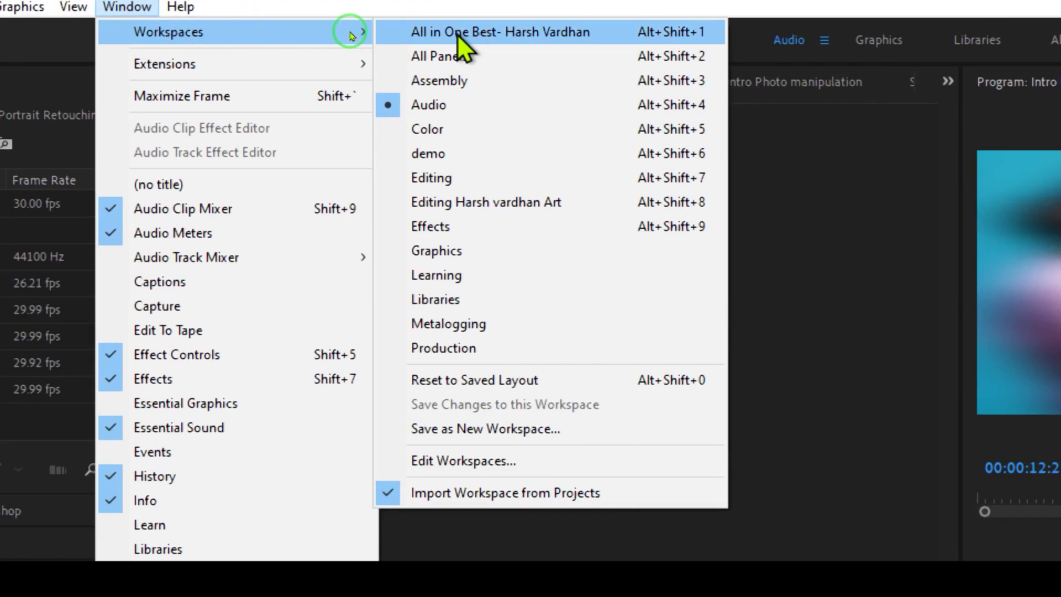
left_click(495, 34)
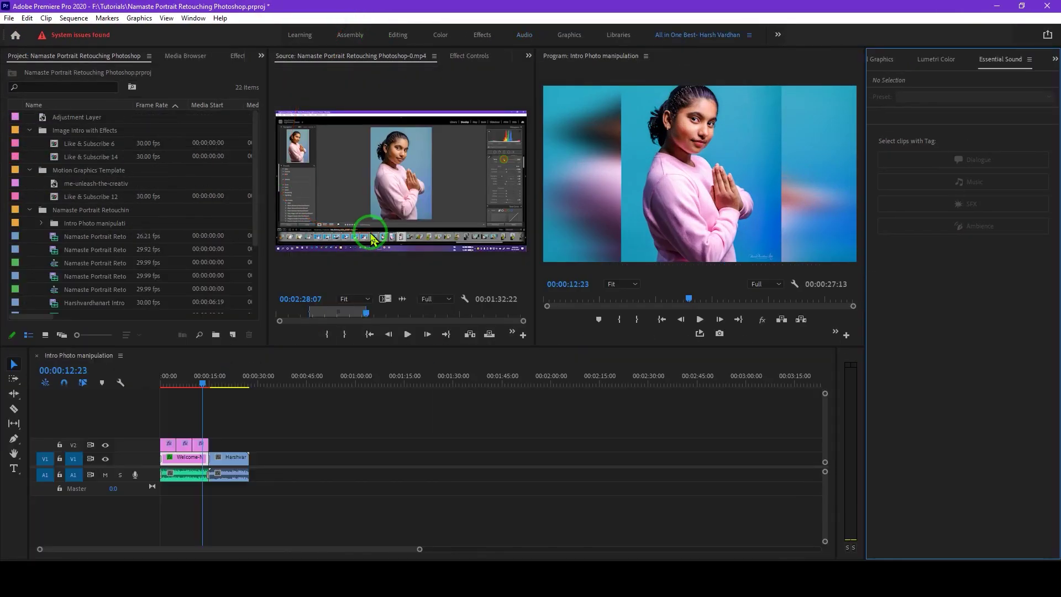
Step: Rearrange the layout by moving the Project, Media Browser and Lumetri Color panels into the Source group and the Program monitor into the Timeline group
left_click_drag(64, 56, 467, 178)
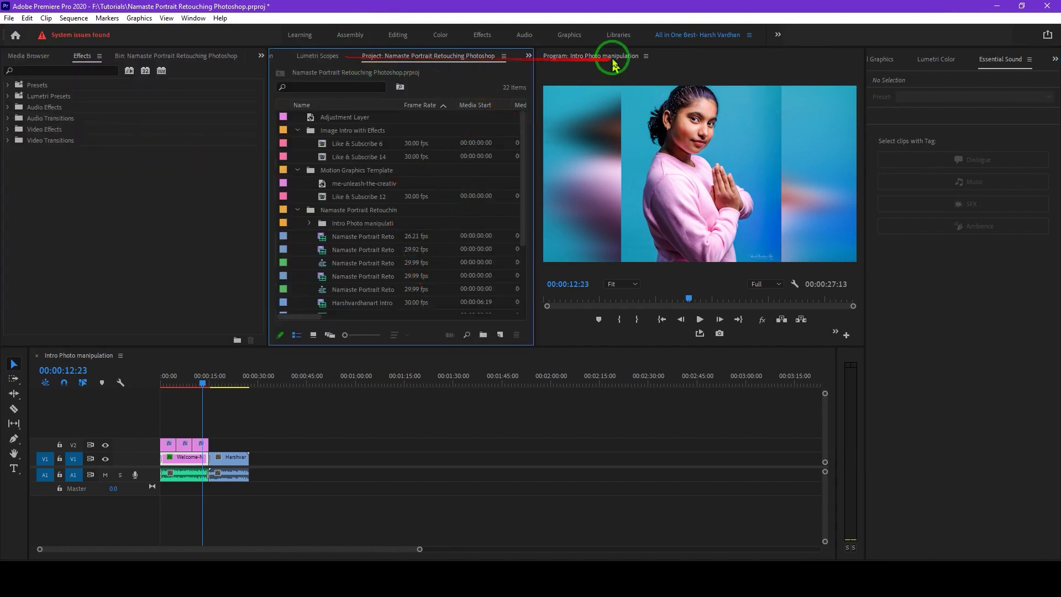
left_click_drag(613, 65, 431, 409)
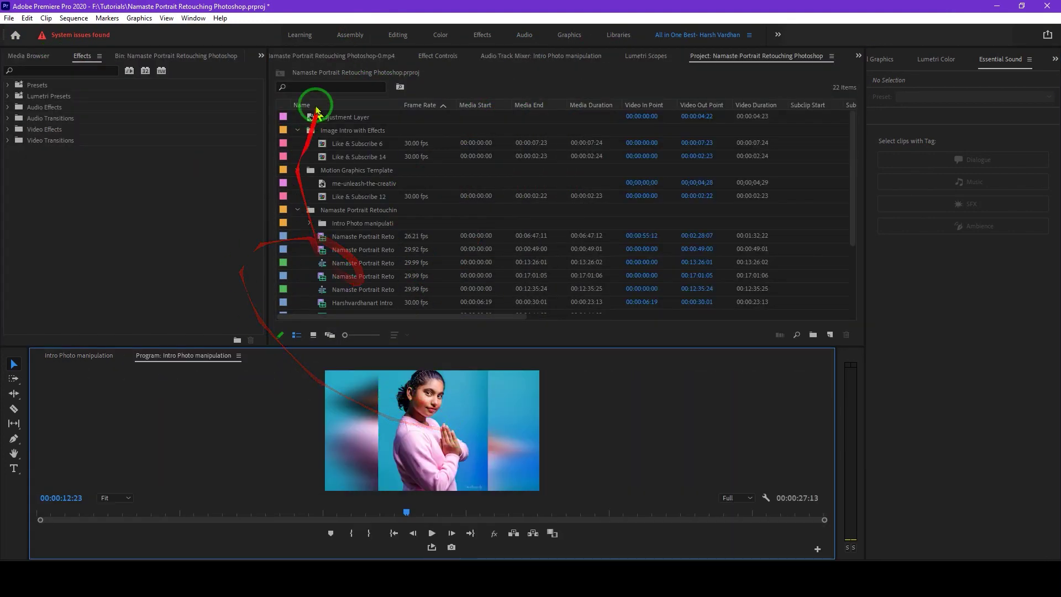
left_click_drag(31, 55, 331, 200)
left_click_drag(929, 59, 796, 331)
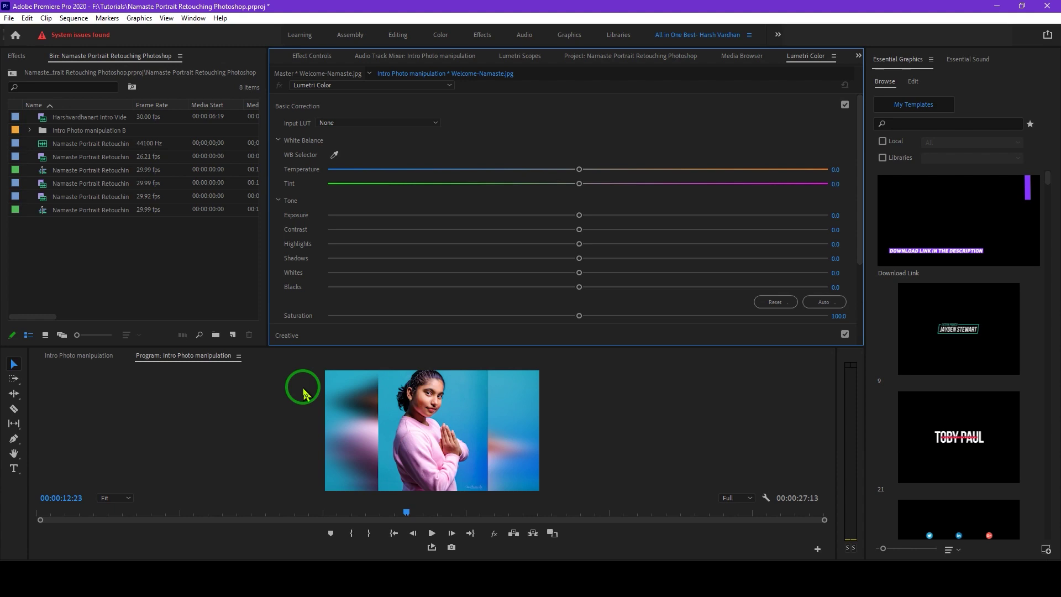
Step: Reset the custom All in One Best workspace to its saved layout
left_click(200, 24)
mouse_move(237, 33)
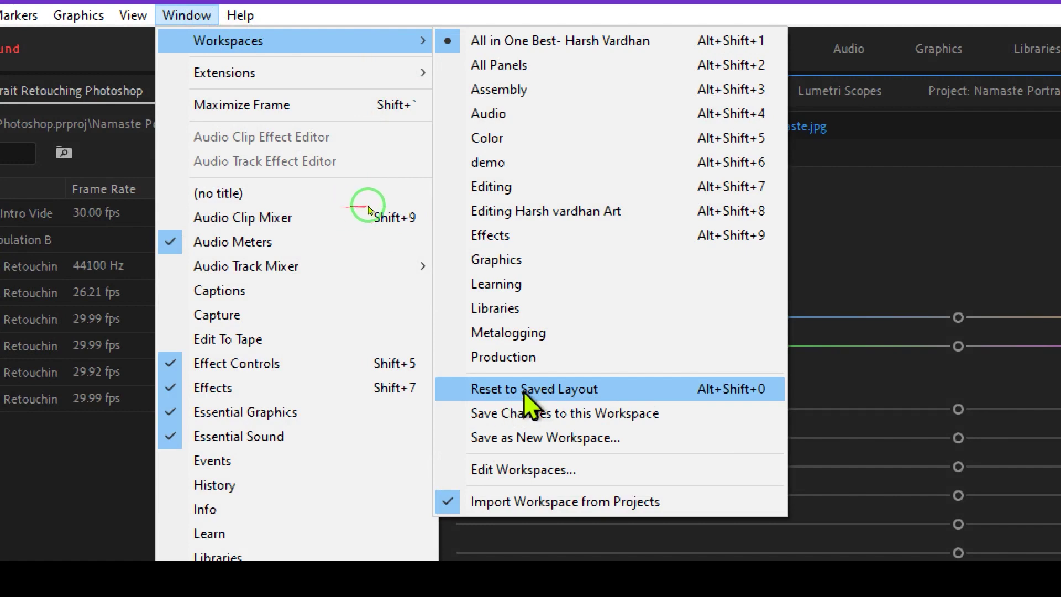
left_click(558, 390)
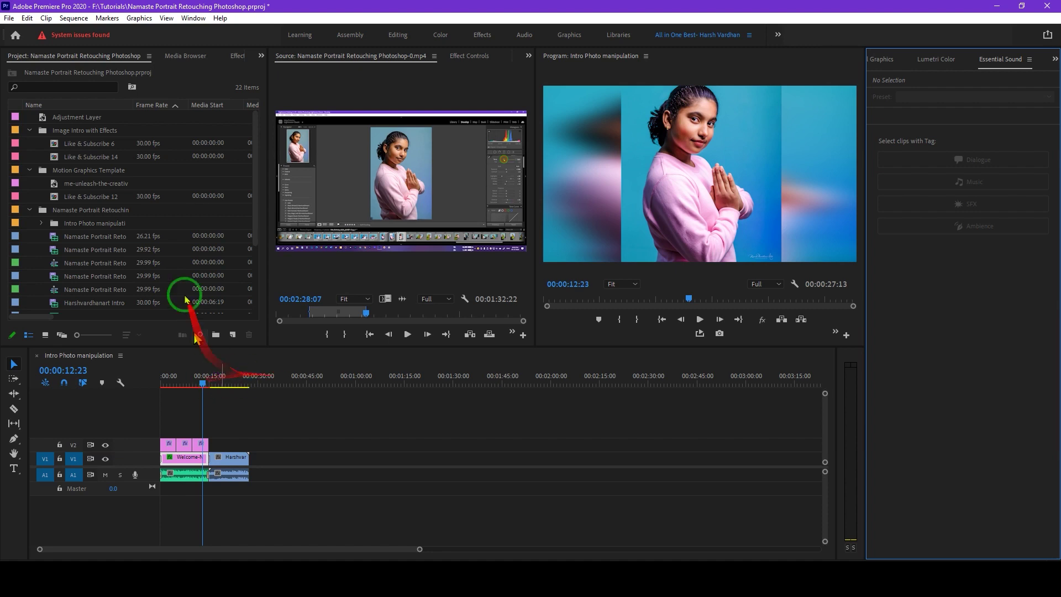
Step: Add the Libraries panel to the custom workspace
left_click(194, 19)
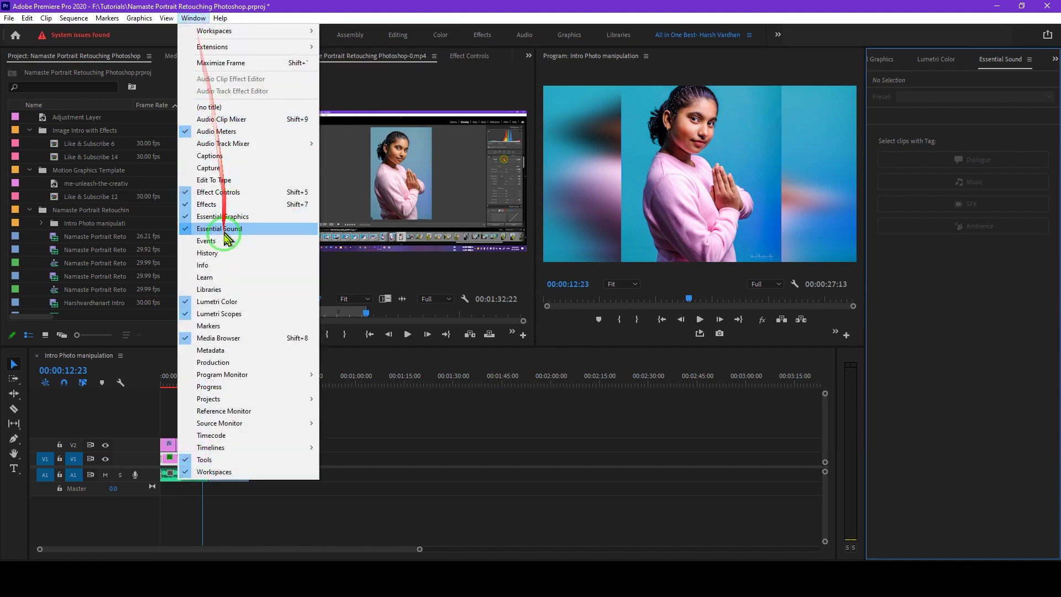
left_click(221, 288)
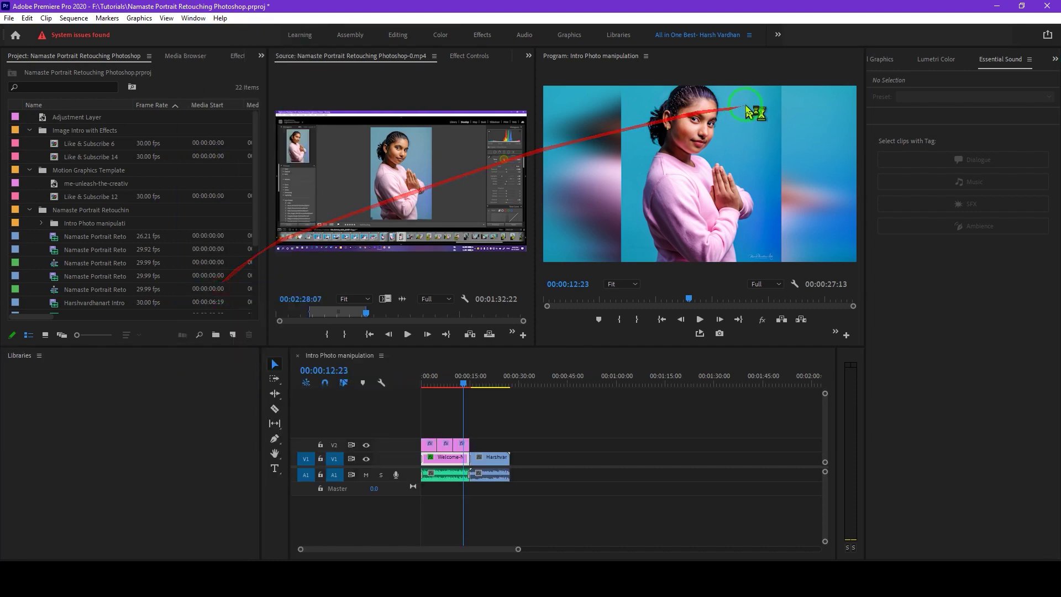